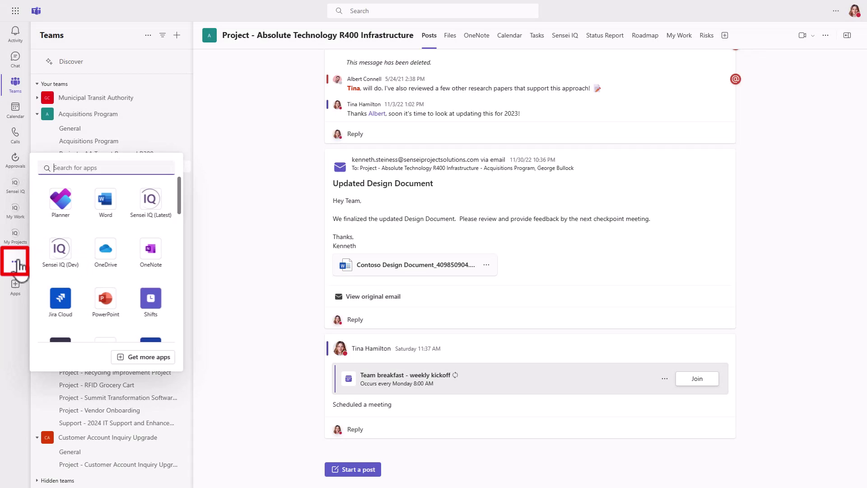
Step: Open and pin the Planner app, then mark 'Finalize PMI AI in Project Management course' complete
text(Planner)
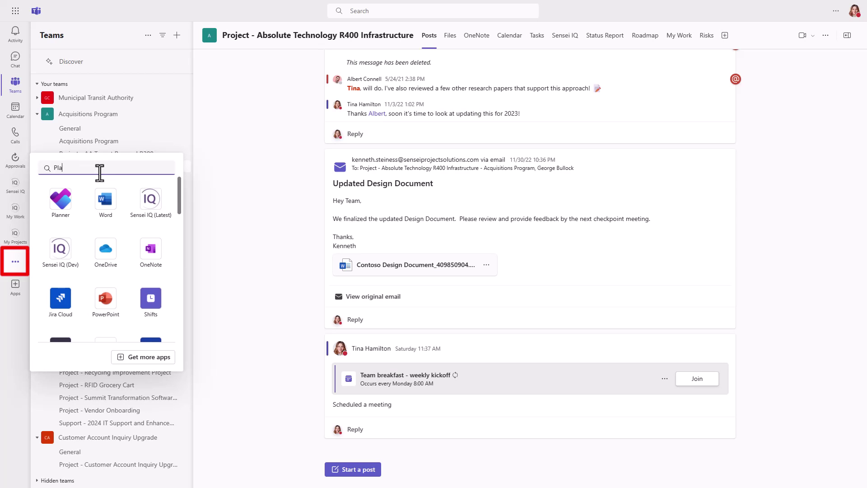
click(65, 210)
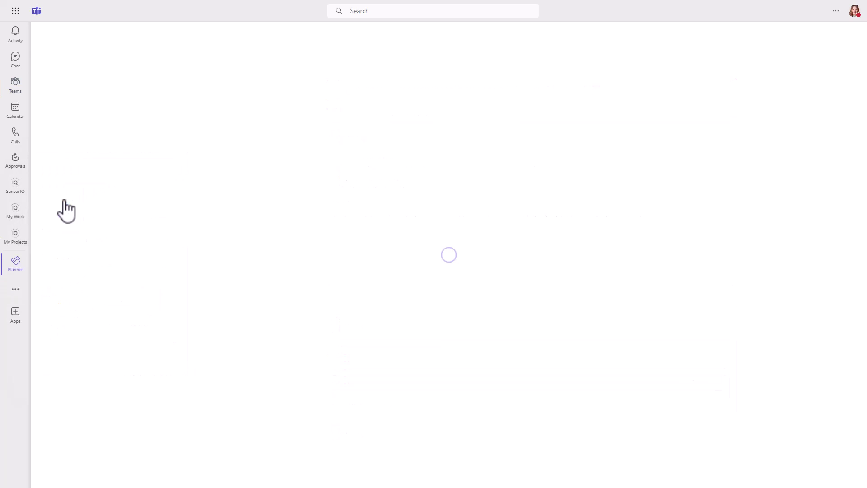
right_click(15, 268)
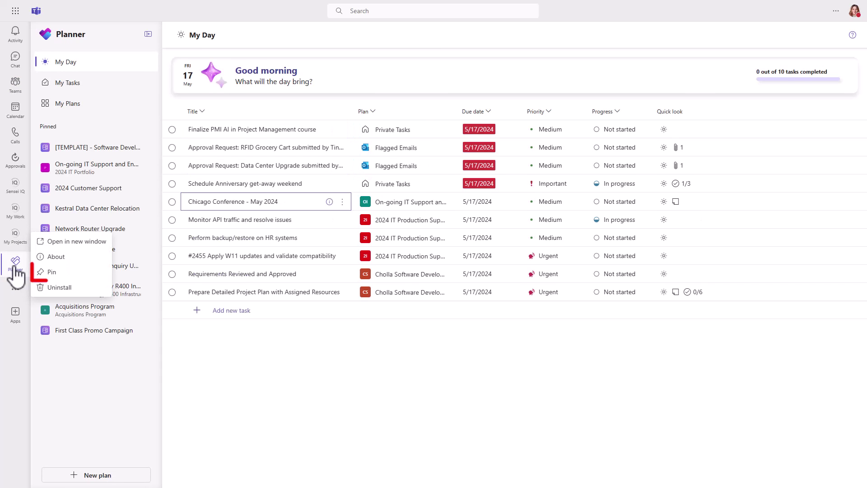
click(49, 272)
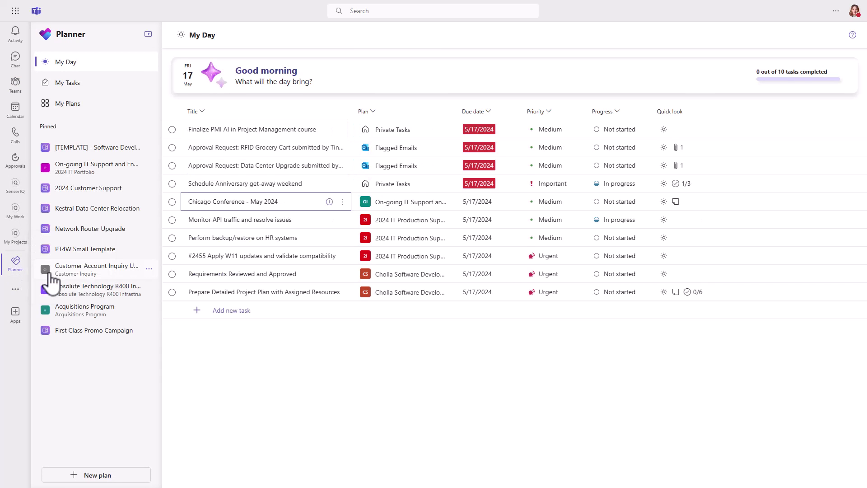
click(173, 129)
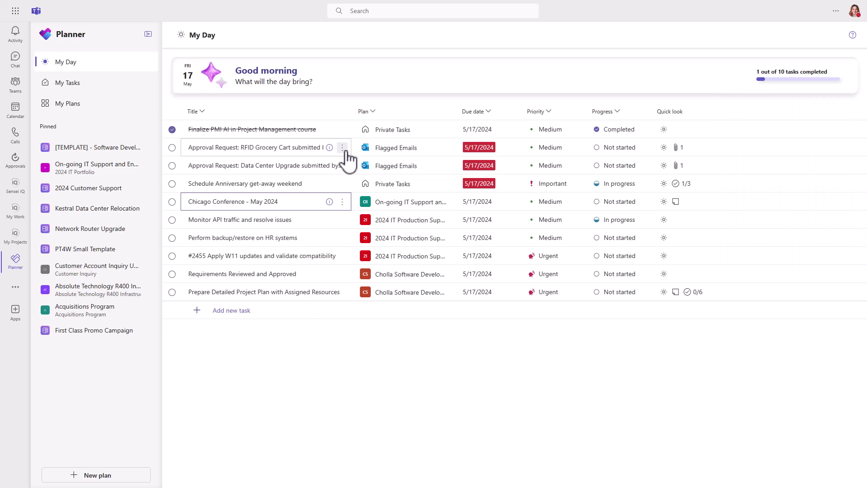
Step: Set the Requirements Reviewed and Approved task's progress to In progress
click(343, 148)
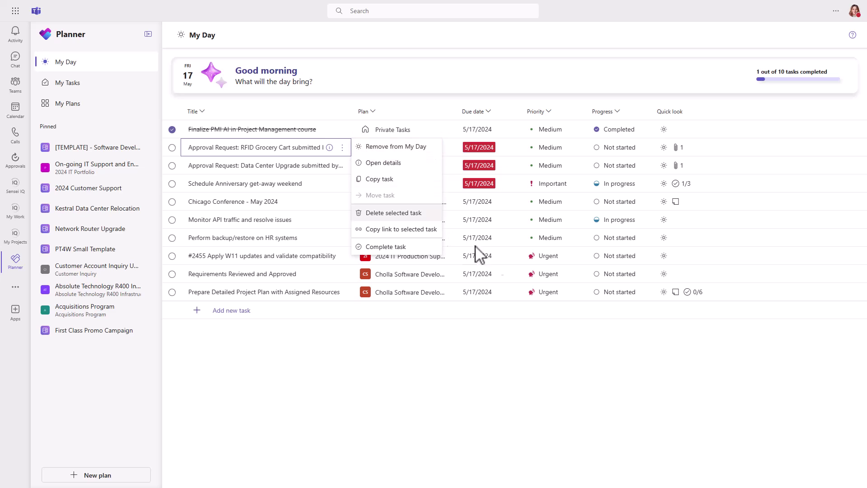
click(642, 274)
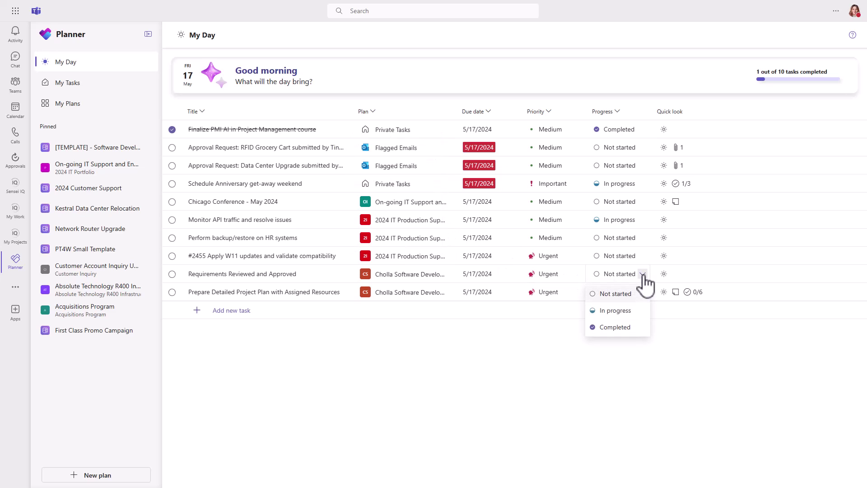
click(621, 311)
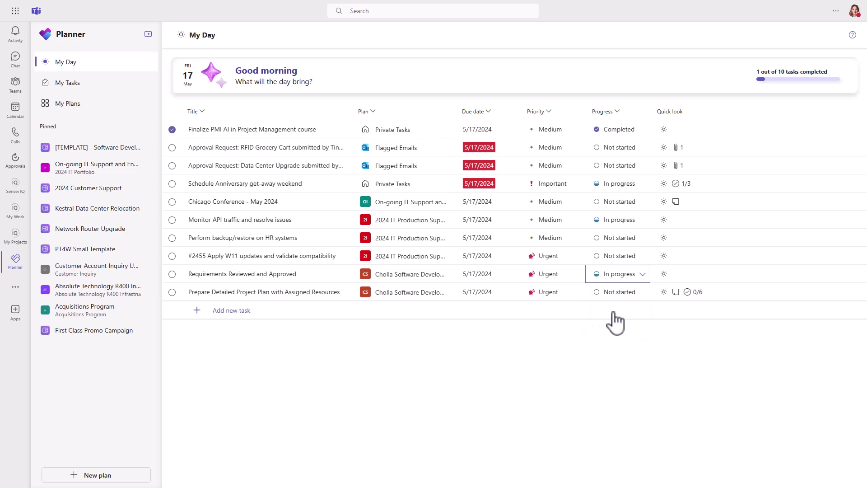
Step: Tick off Define Project Objectives in the project plan task's checklist
click(330, 293)
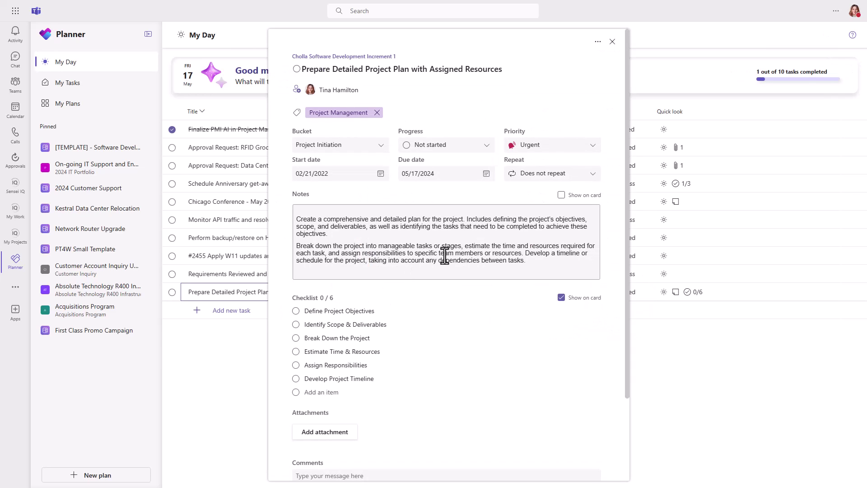
click(296, 311)
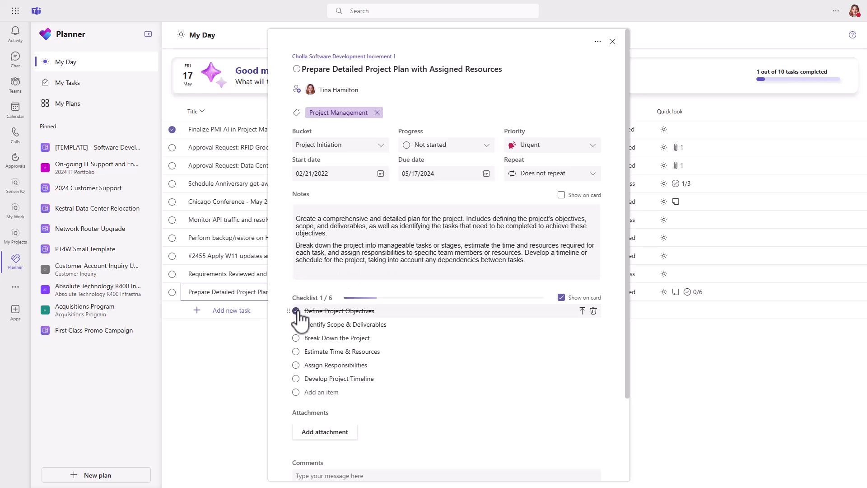
click(251, 345)
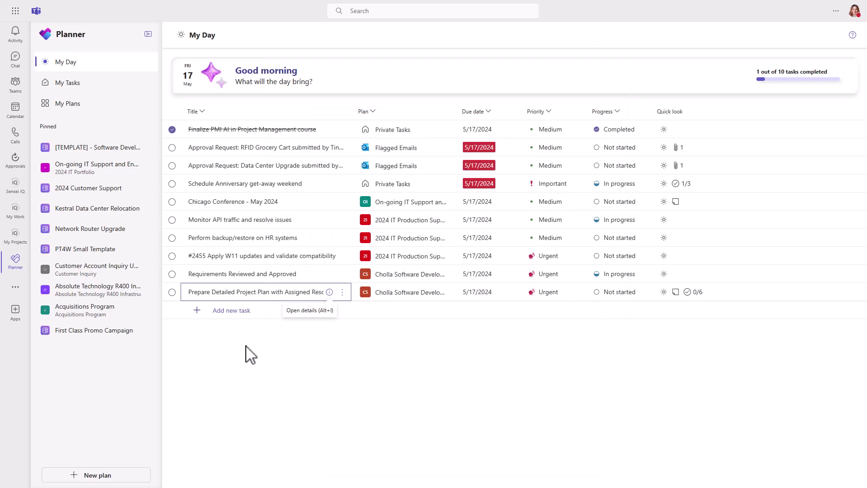
Step: Add a new My Day task titled 'Get quote for kitchen remodel'
click(235, 313)
text(Get quote for )
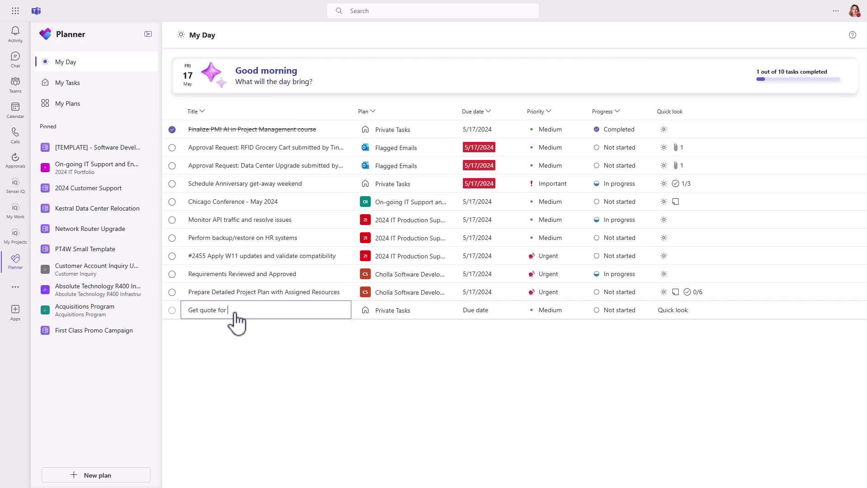
text(kitchen remodel)
key(Return)
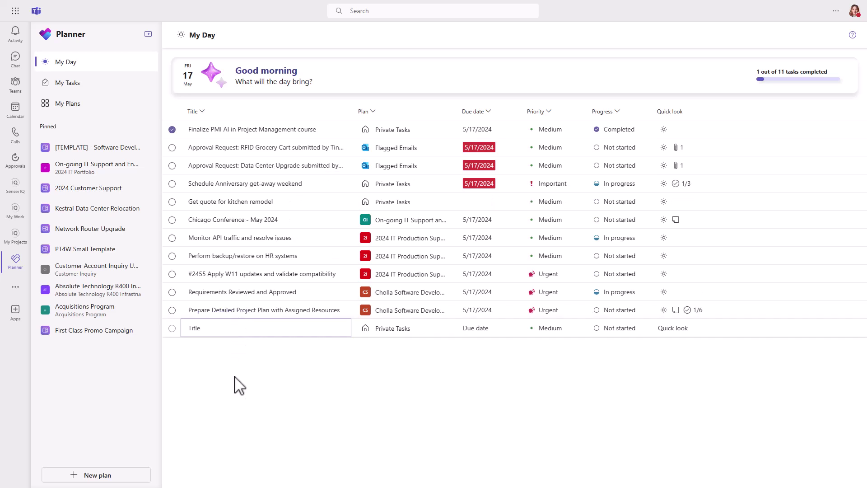
Step: Sort My Tasks by due date ascending, then apply the Private tasks and Assigned to me filters
click(96, 87)
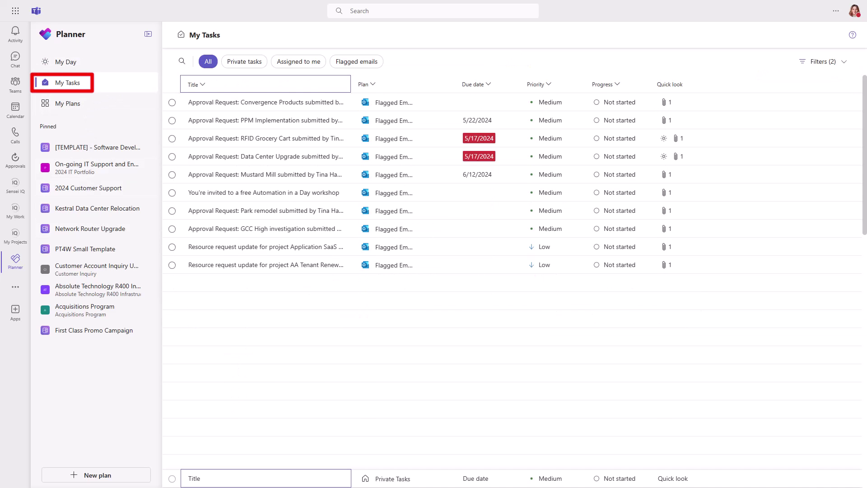
key(Right)
key(Right)
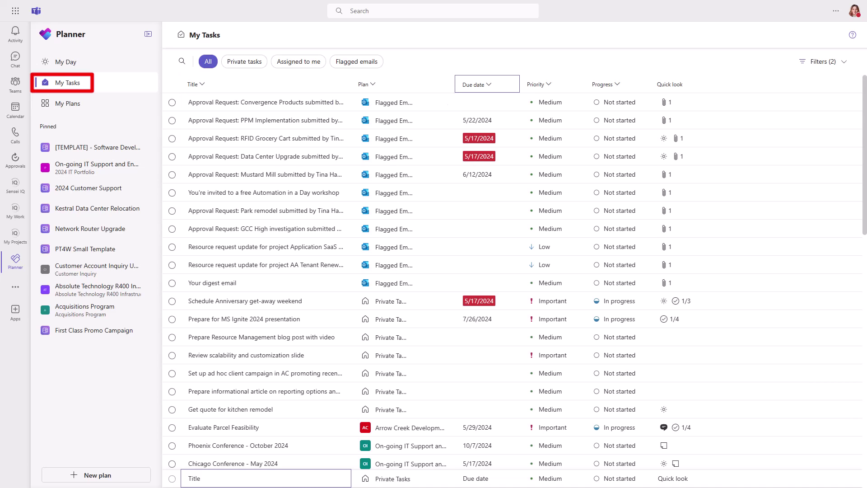
key(Return)
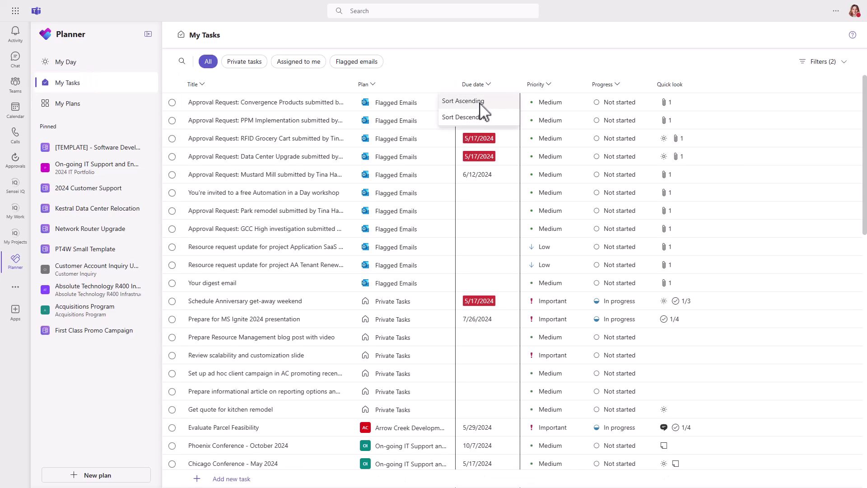
key(Return)
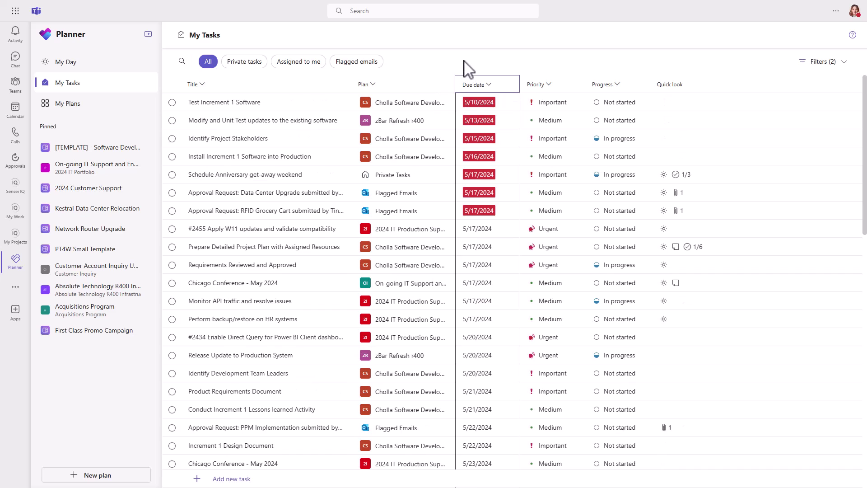
click(247, 63)
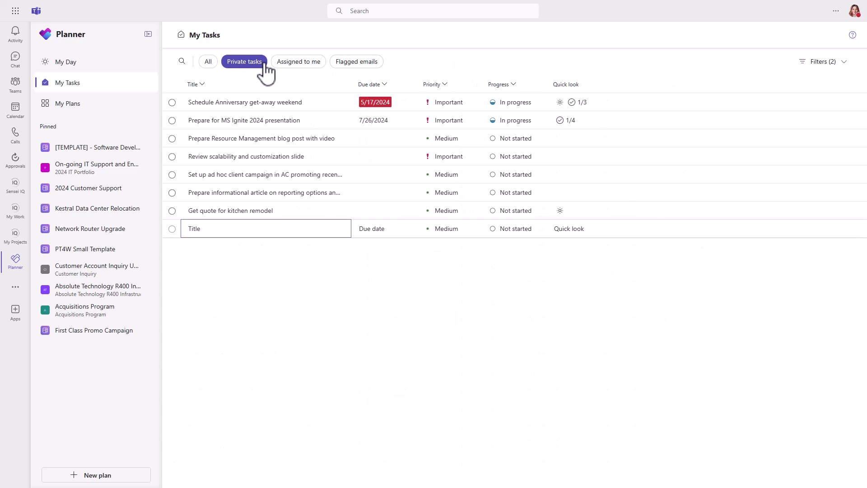
click(296, 68)
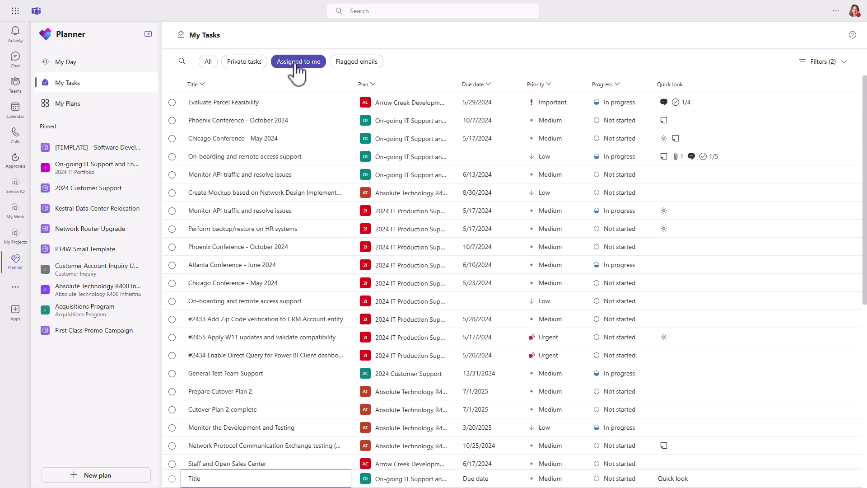
Step: Filter to flagged-email tasks and view the RFID Grocery Cart task's attached approval email
click(355, 62)
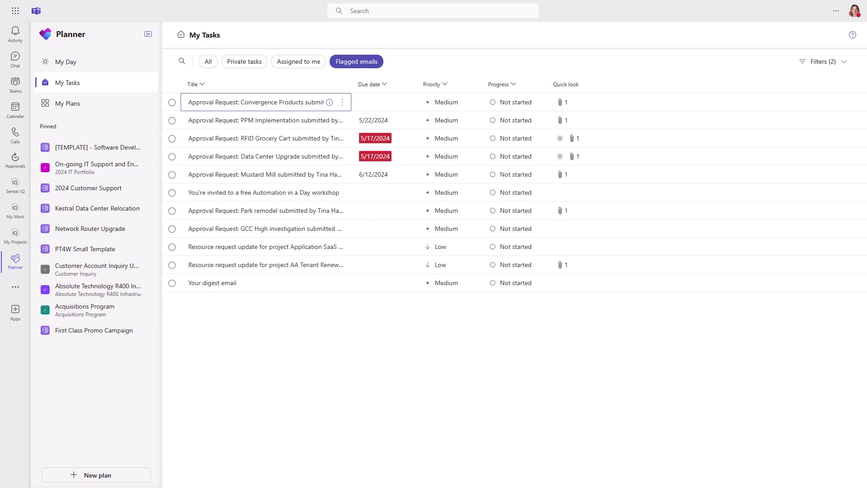
click(574, 140)
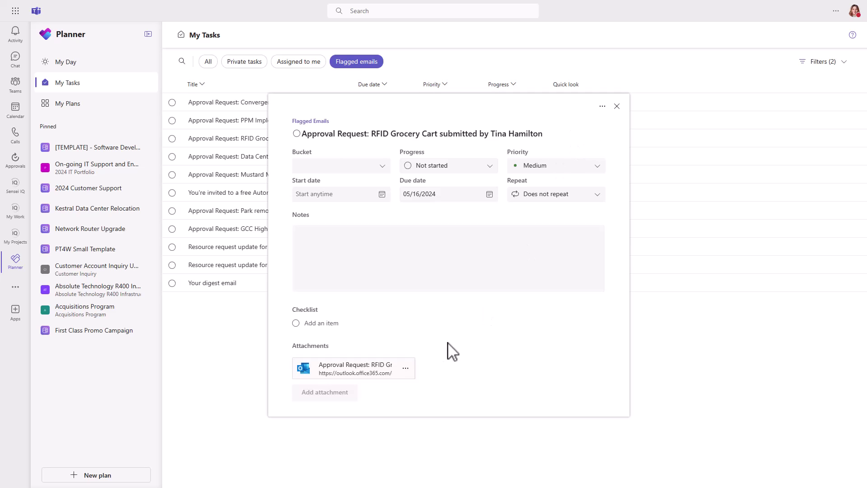
click(357, 373)
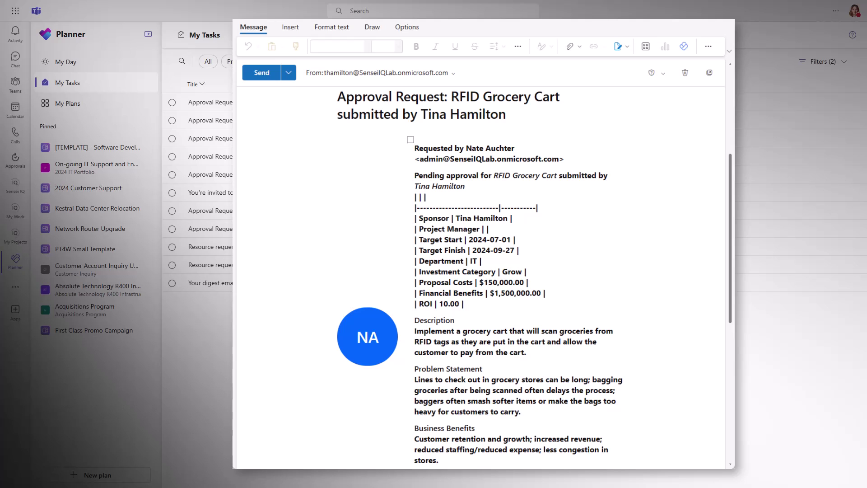
key(Escape)
click(620, 118)
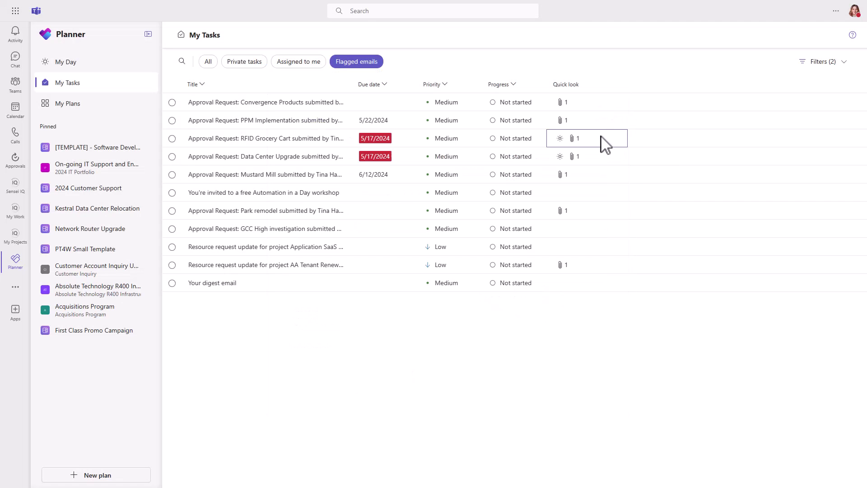
Step: Show all tasks again and filter My Tasks by the keyword 'Approval'
click(208, 62)
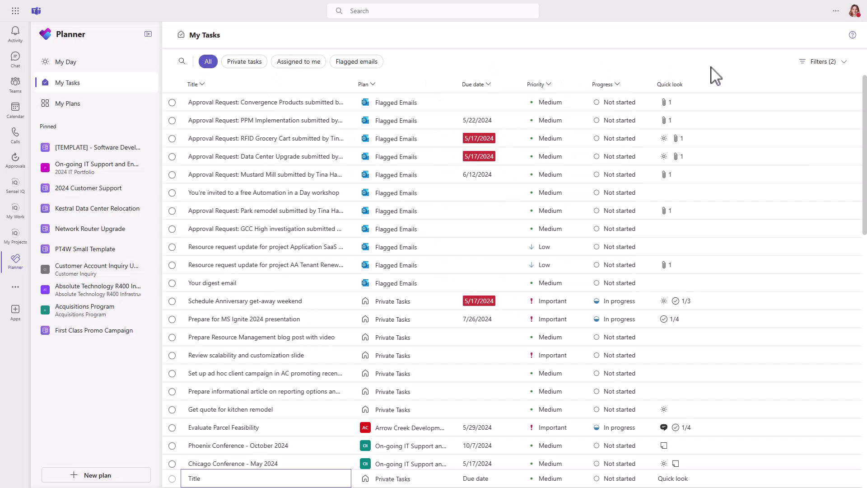
click(823, 61)
mouse_move(806, 98)
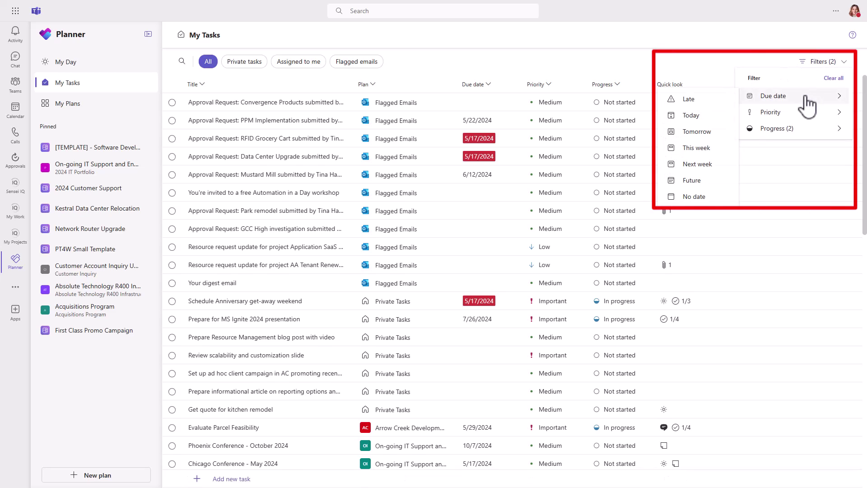
mouse_move(806, 113)
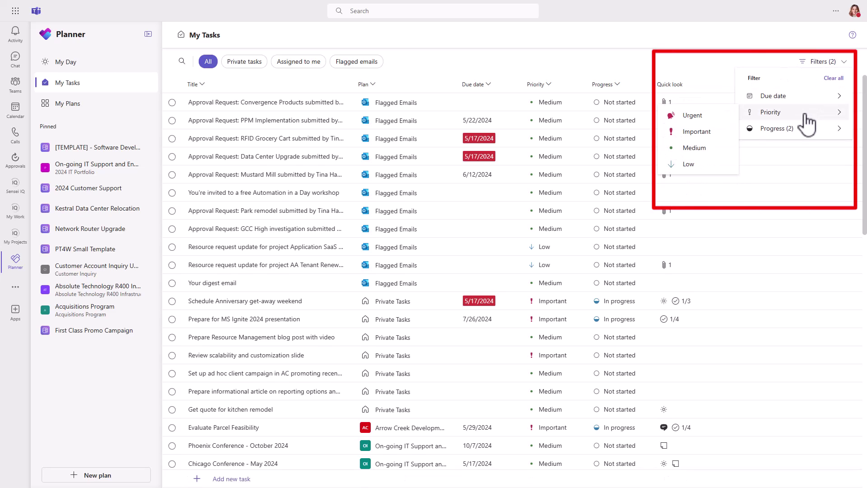
mouse_move(805, 139)
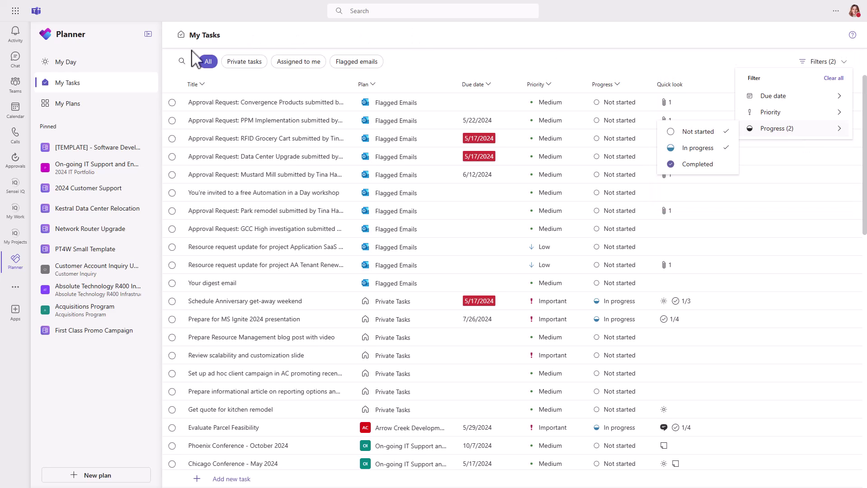
click(182, 61)
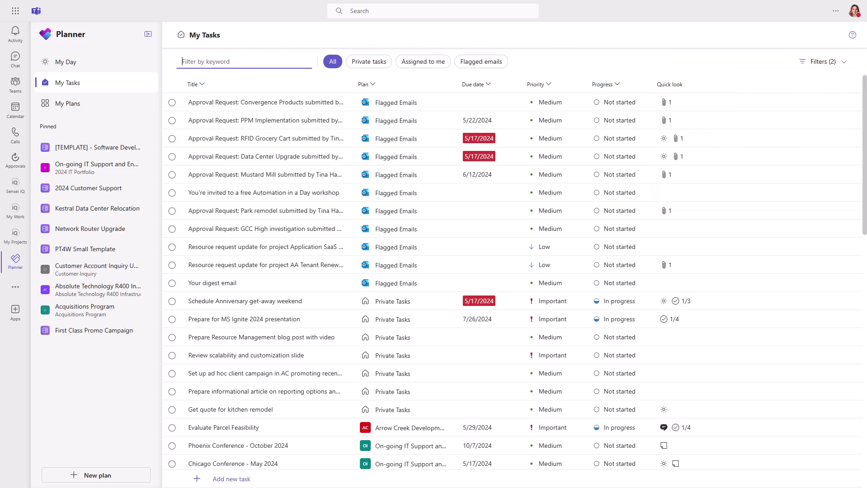
text(Appro)
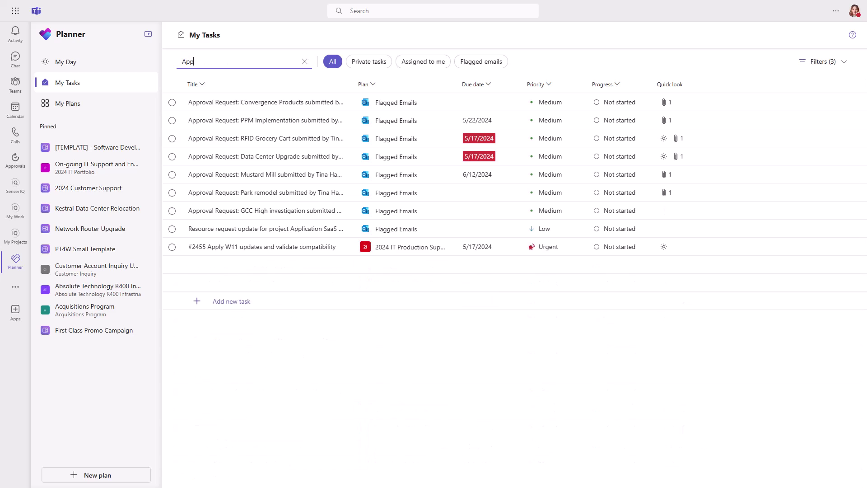
text(val)
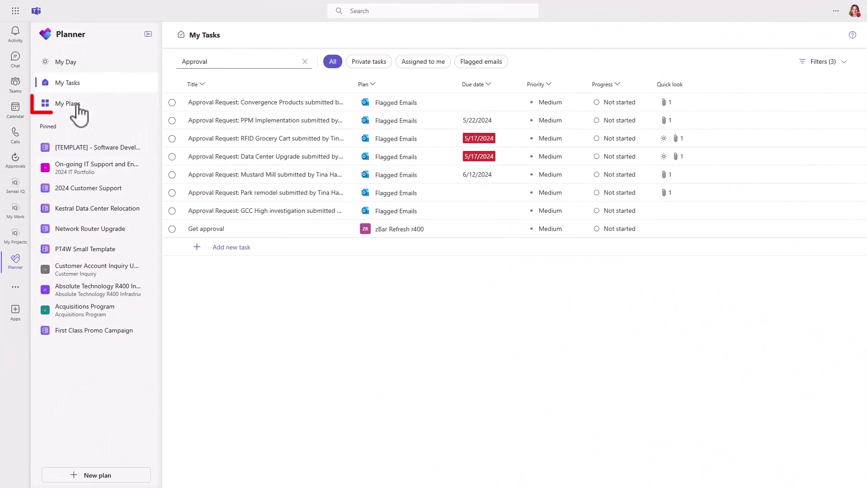
Step: Open My Plans, view the Shared, Personal, Pinned and My Teams groupings, then return to Recent
click(77, 105)
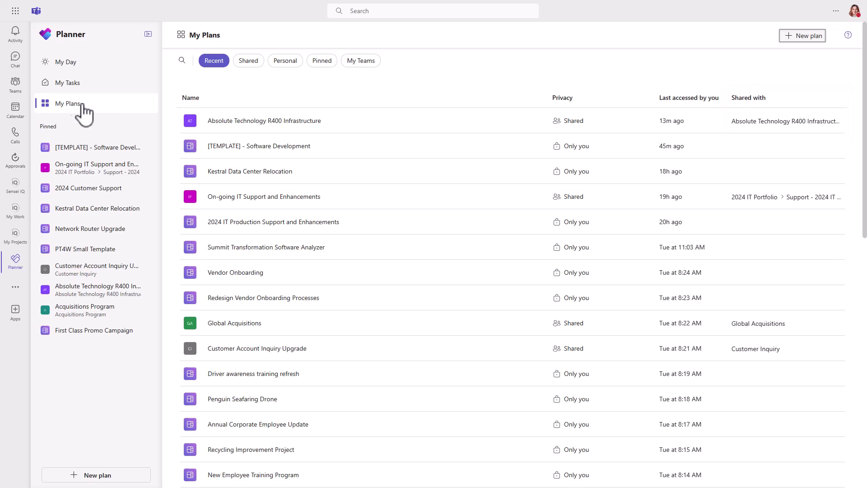
click(250, 62)
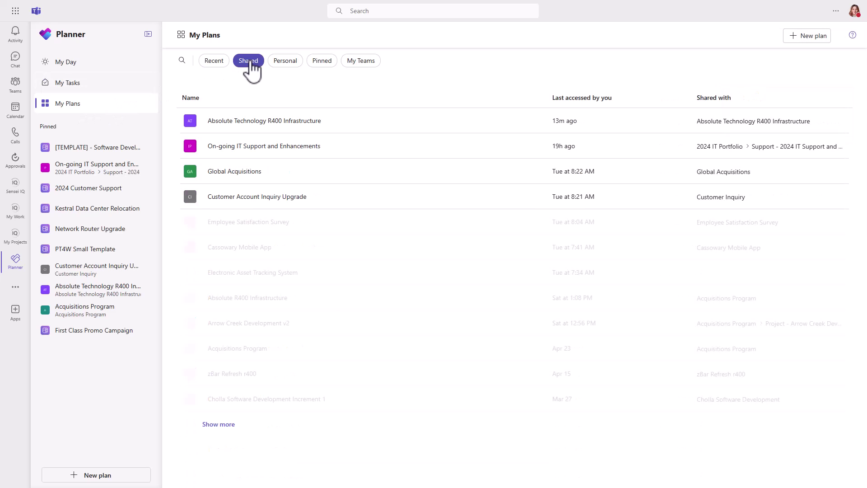
click(286, 62)
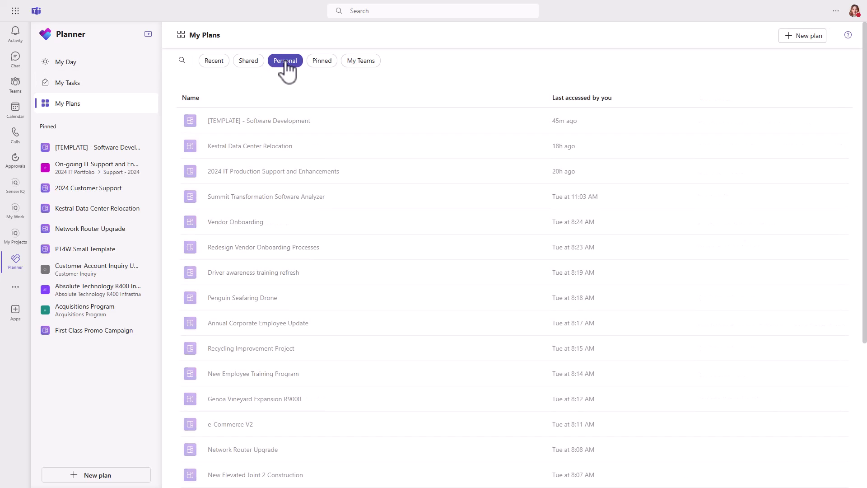
click(319, 63)
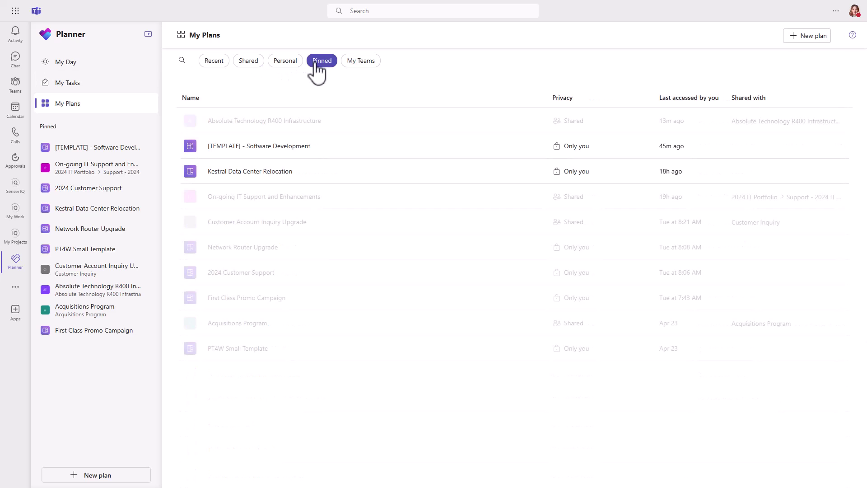
click(352, 65)
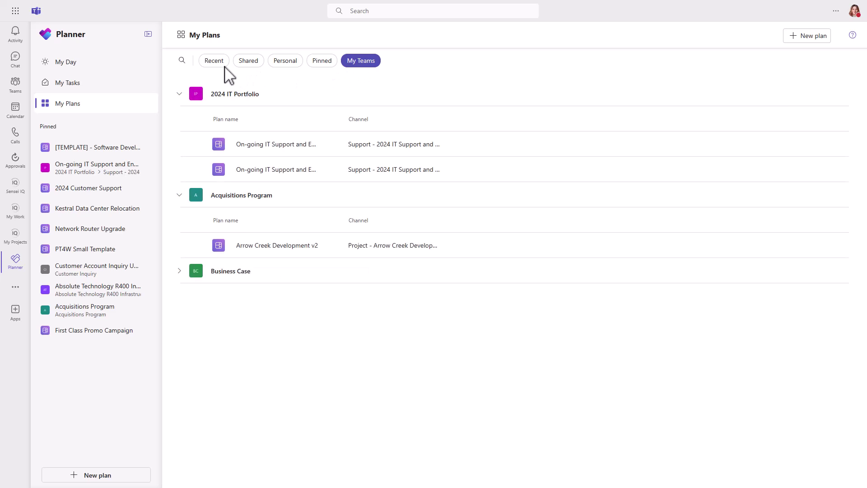
click(212, 64)
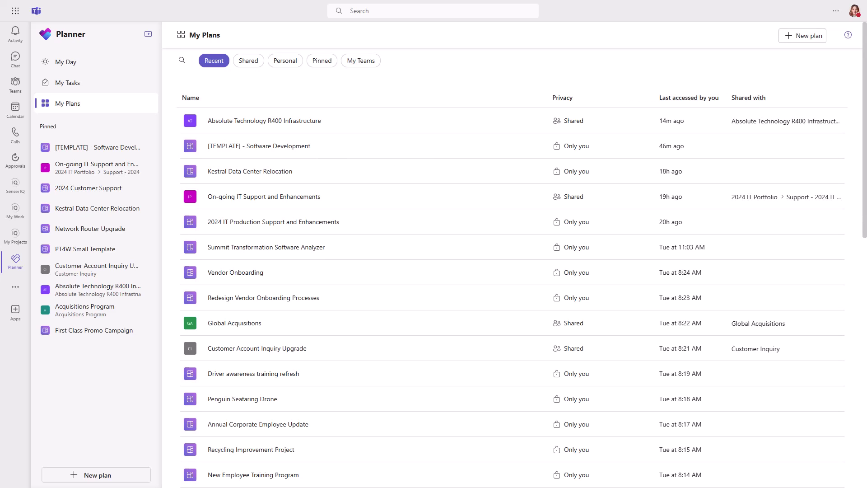
Step: In the On-going IT Support and Enhancements plan, check 'Send welcome e-mail' on the On-boarding task
click(250, 199)
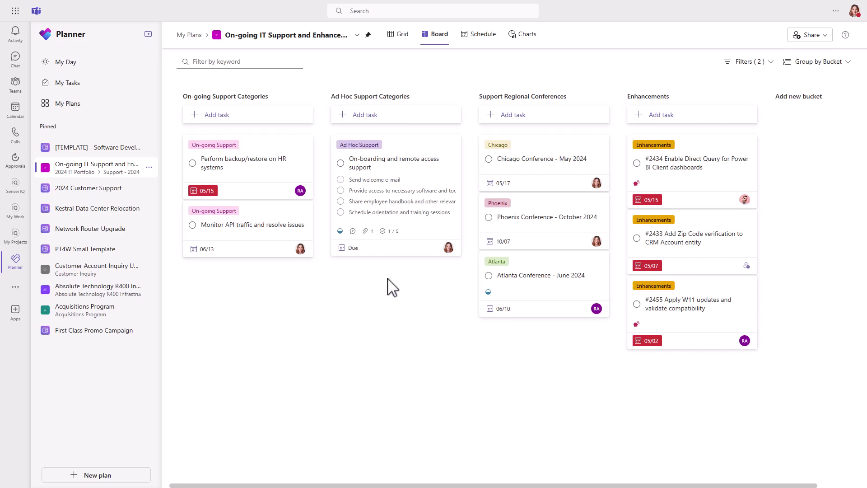
click(401, 169)
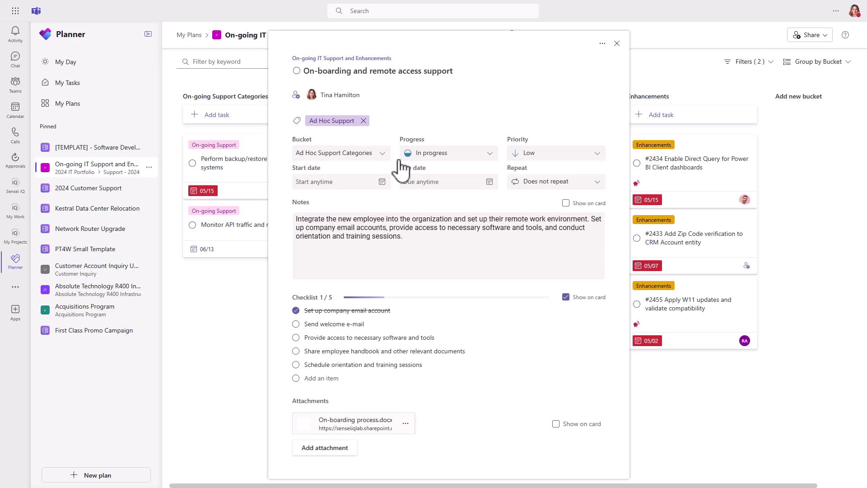
click(296, 323)
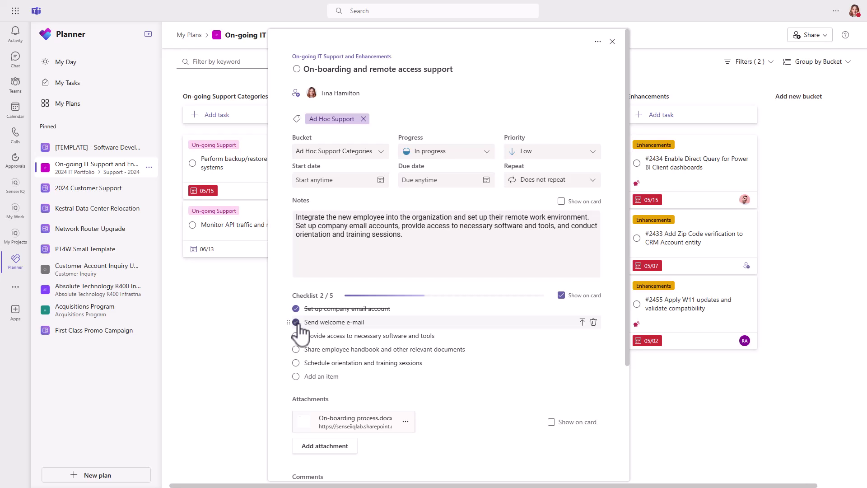
scroll(339, 348, down, 3)
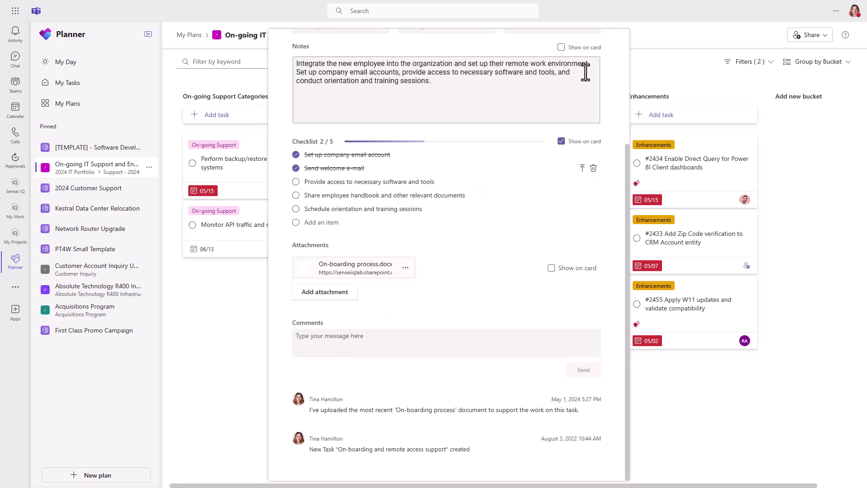
Step: Close the On-boarding and remote access support task details
click(665, 86)
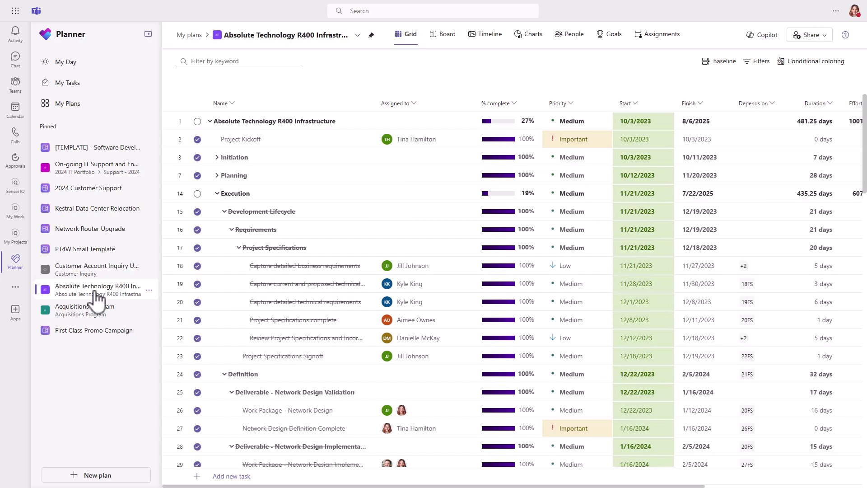
Step: Filter the R400 plan's grid by the keyword 'test'
click(235, 61)
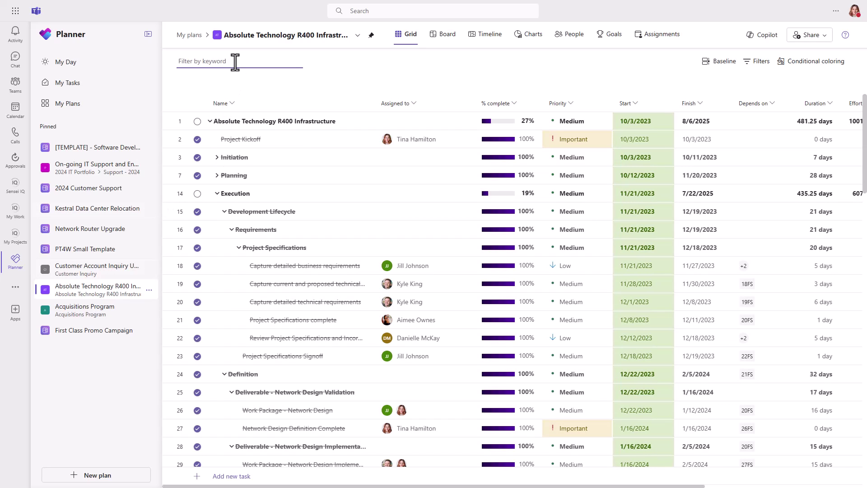
text(test)
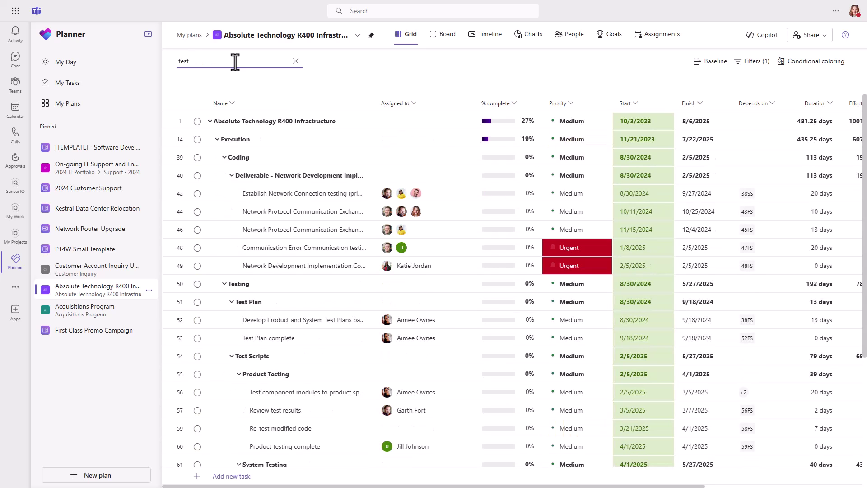
scroll(294, 345, down, 4)
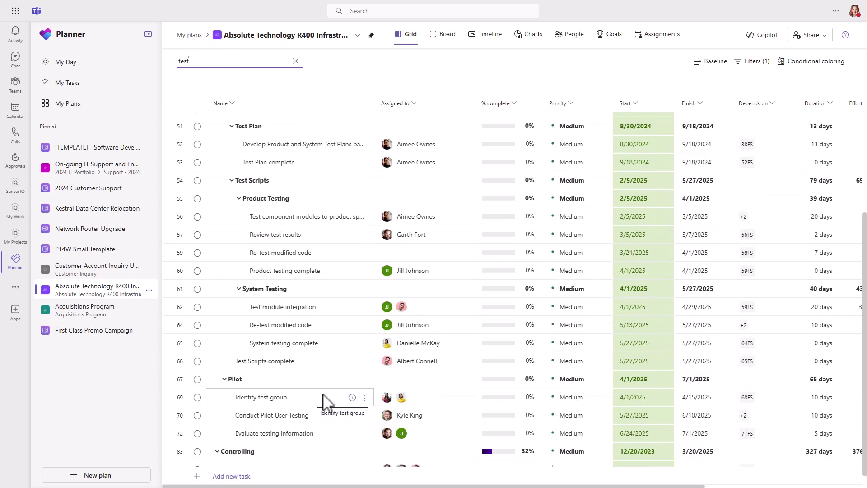
Step: Review the Test module integration task's expanded details and change history, then close it
click(352, 307)
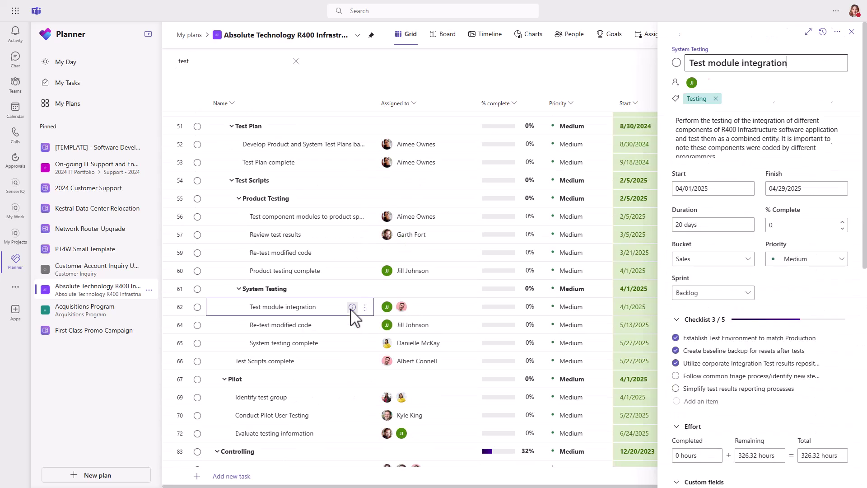
click(808, 34)
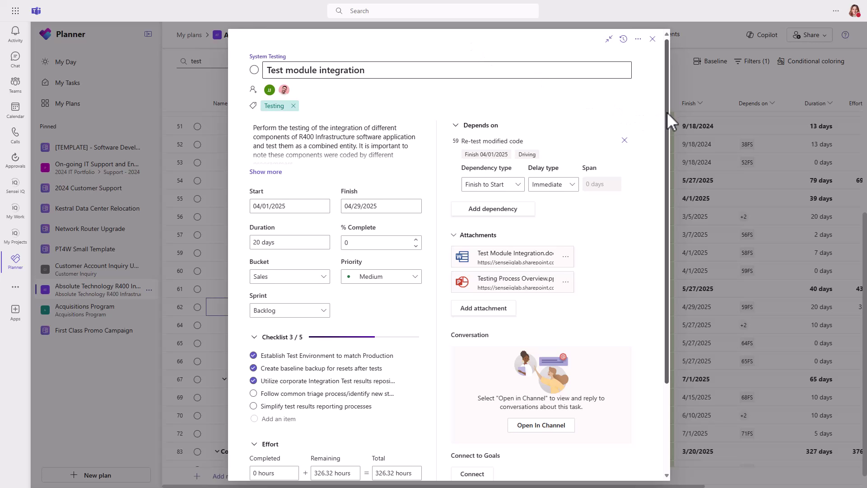
drag(666, 112, 659, 266)
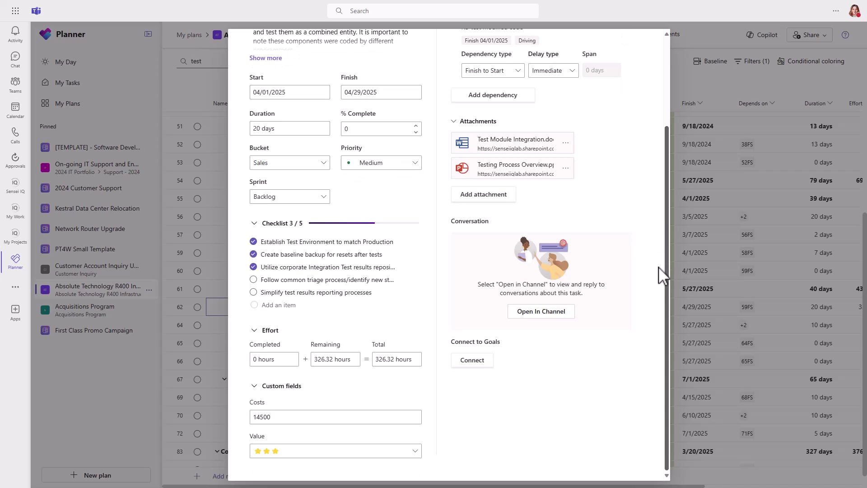
drag(662, 215, 662, 73)
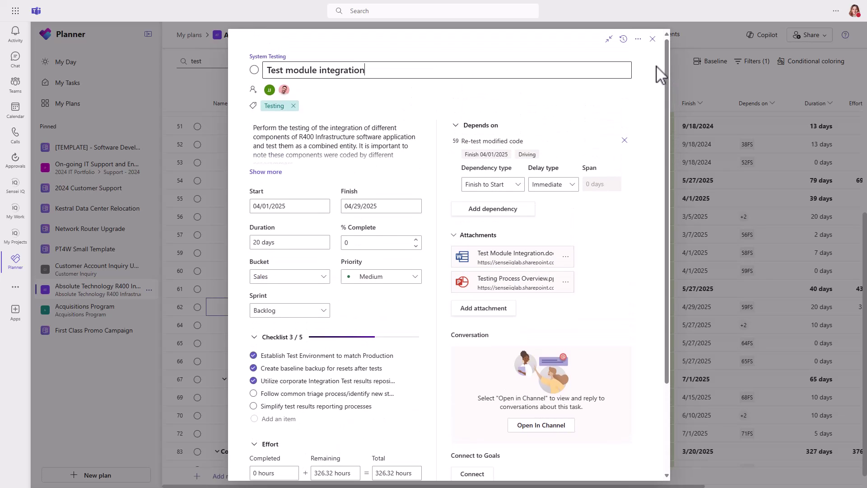
click(623, 39)
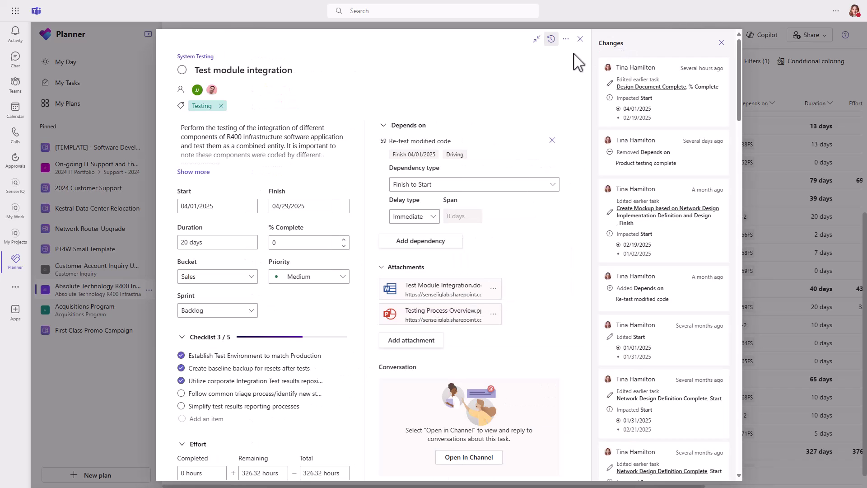
click(581, 40)
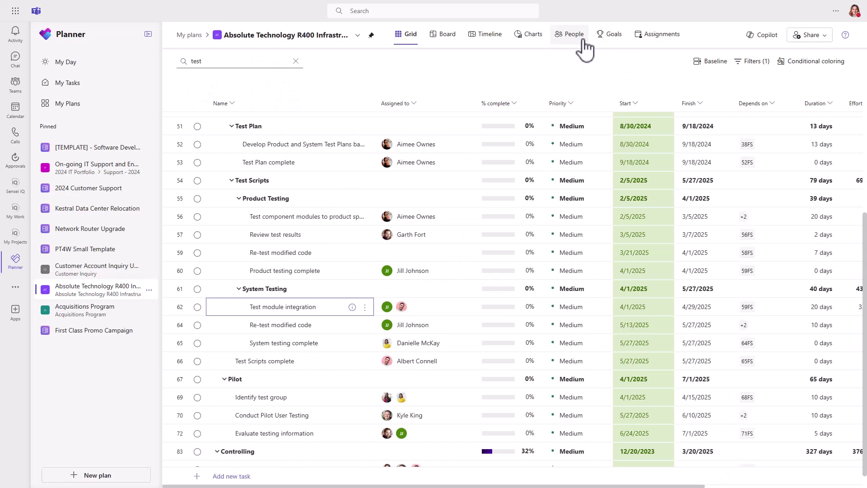
Step: Clear the keyword filter and show the R400 plan in Board view with navigation collapsed
click(296, 61)
click(149, 34)
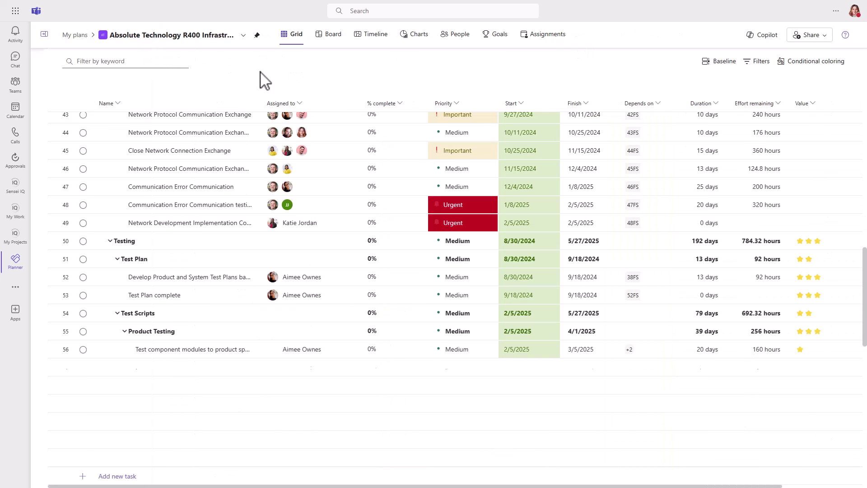
click(333, 36)
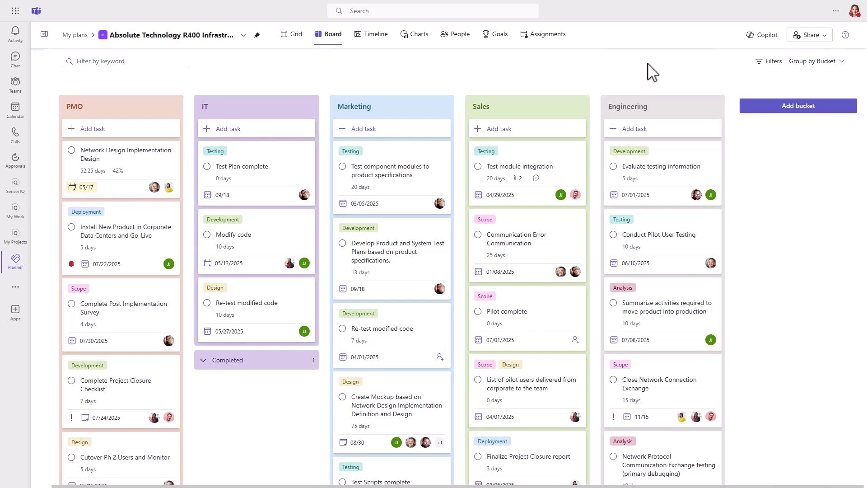
Step: Try grouping the board by assignee, progress, finish date, labels and priority, finally settling on Sprint
click(813, 62)
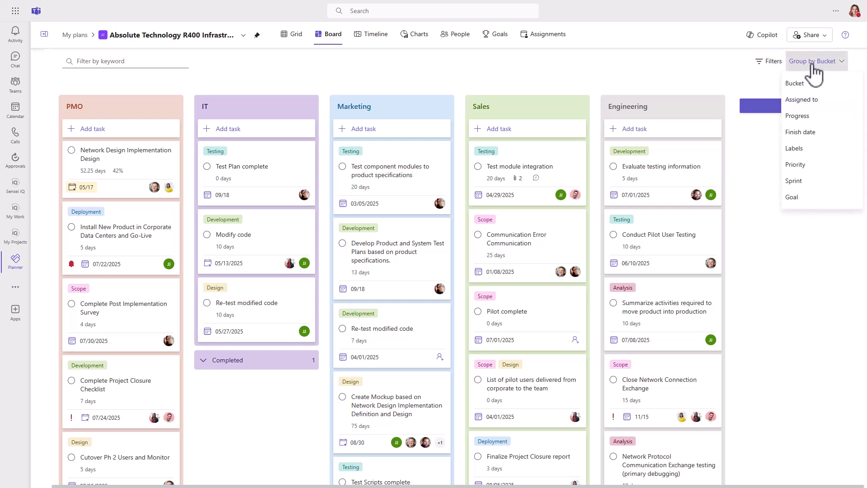
click(806, 100)
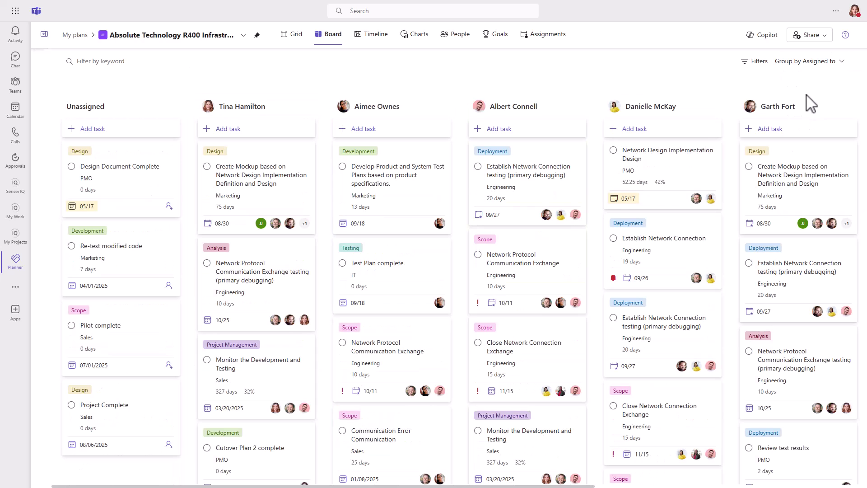
click(813, 61)
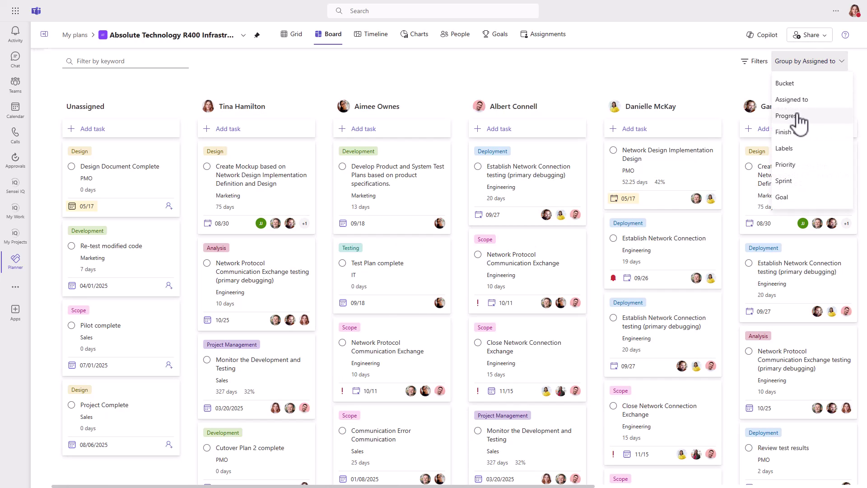
click(800, 117)
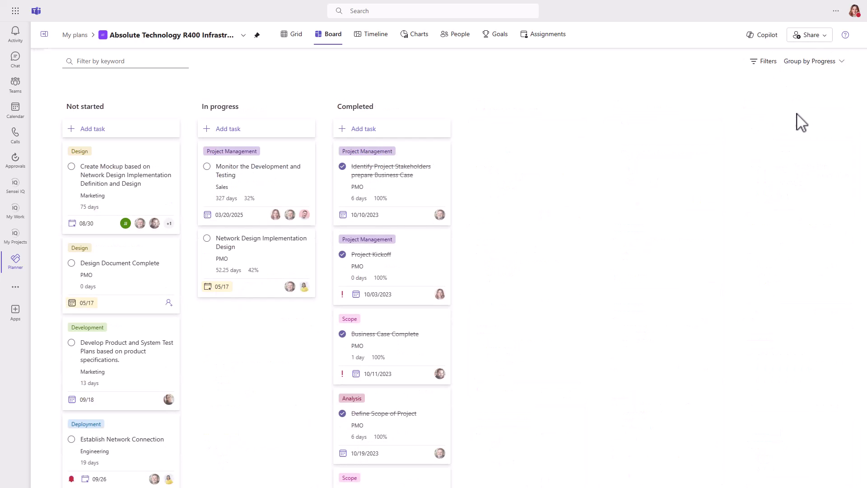
click(813, 63)
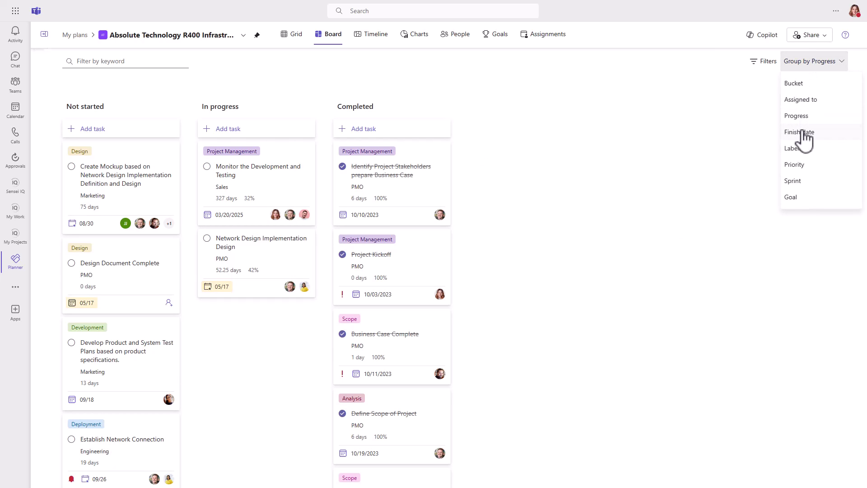
click(804, 136)
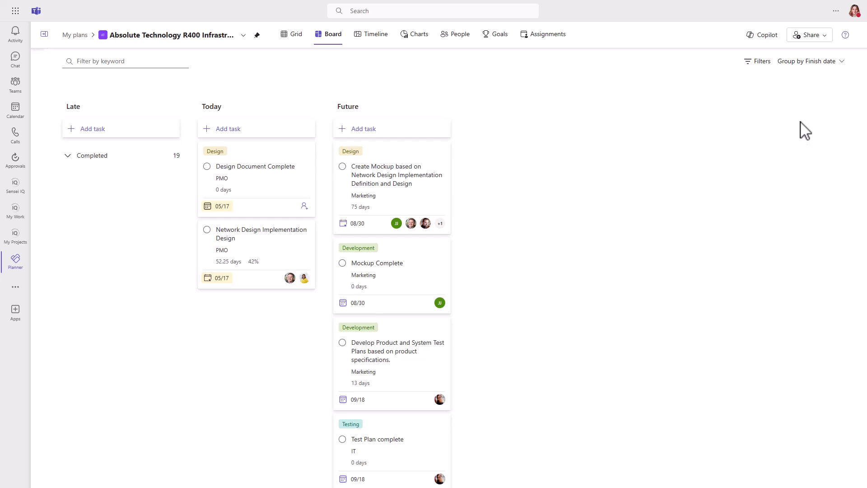
click(813, 63)
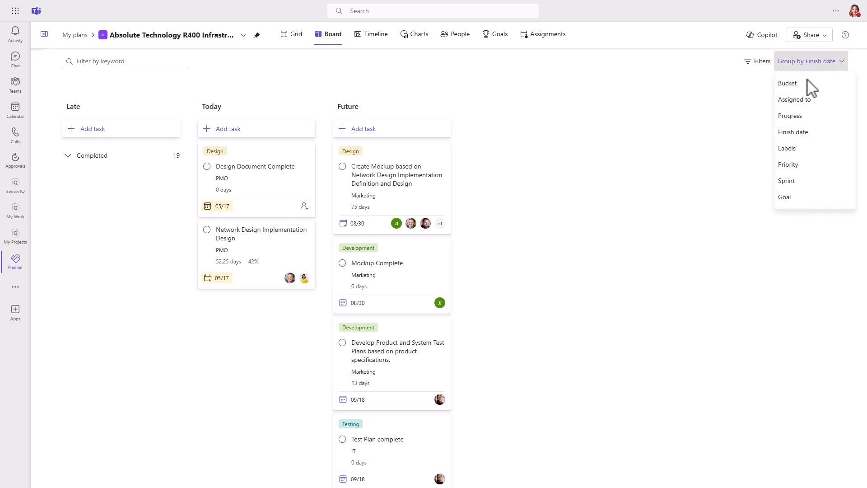
click(788, 149)
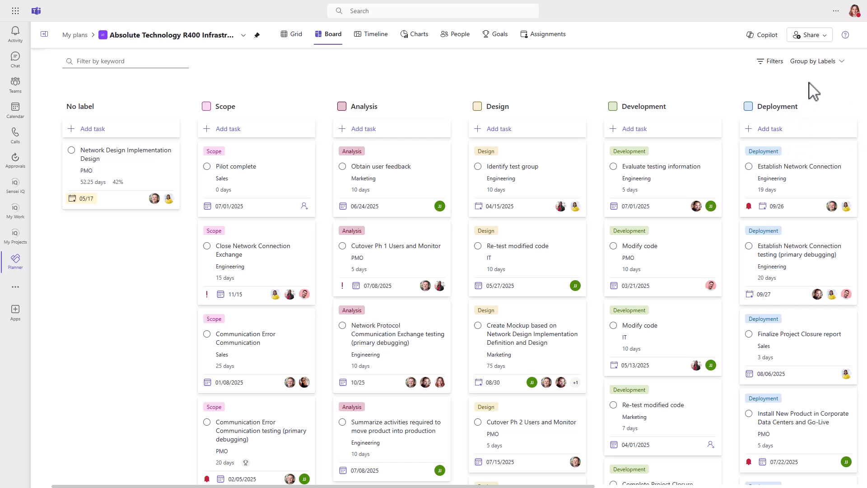
click(814, 62)
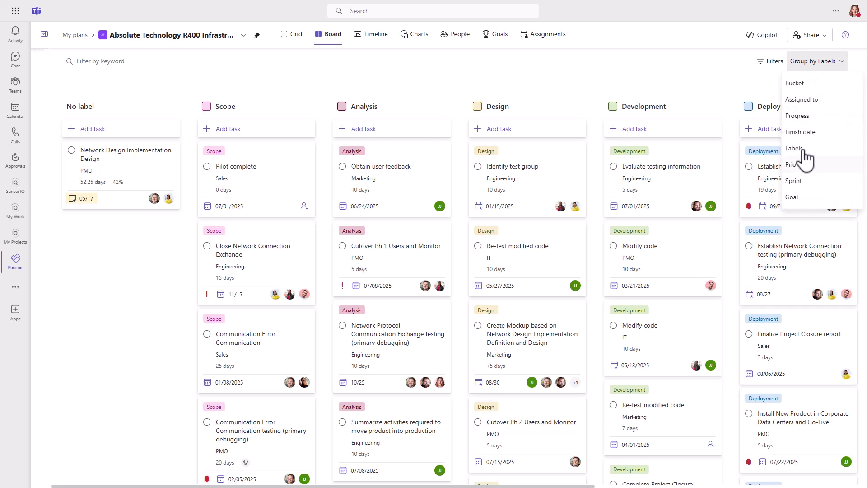
click(804, 156)
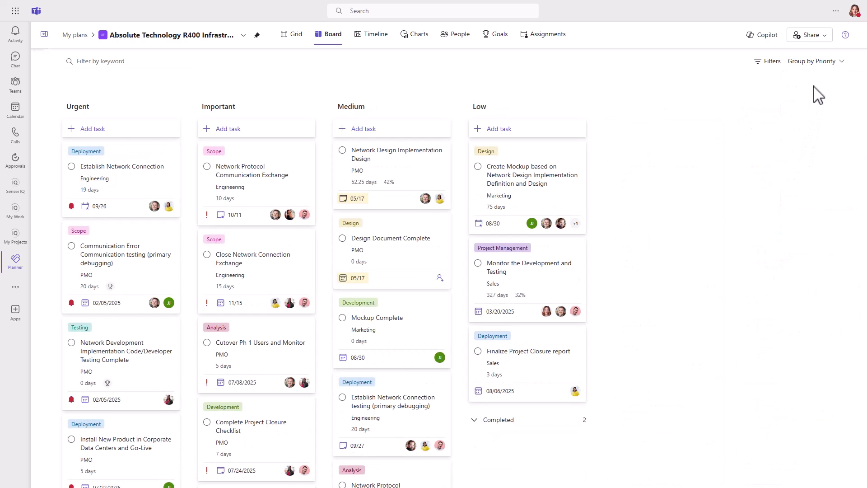
click(820, 68)
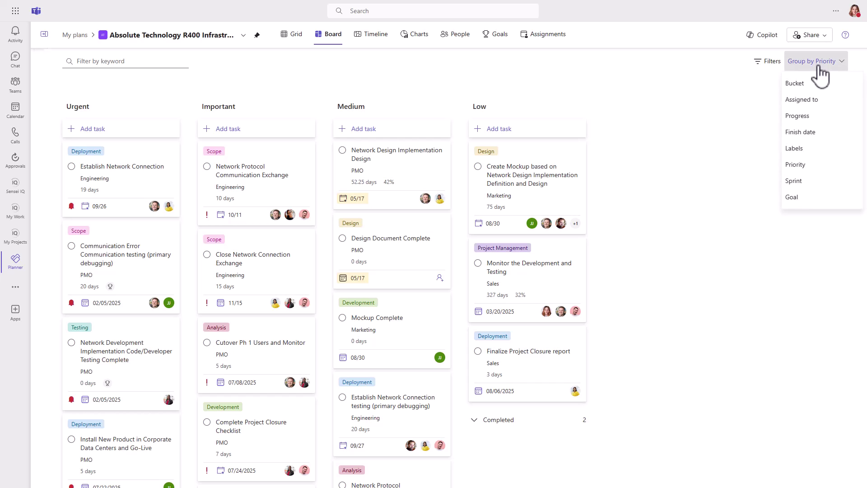
click(802, 181)
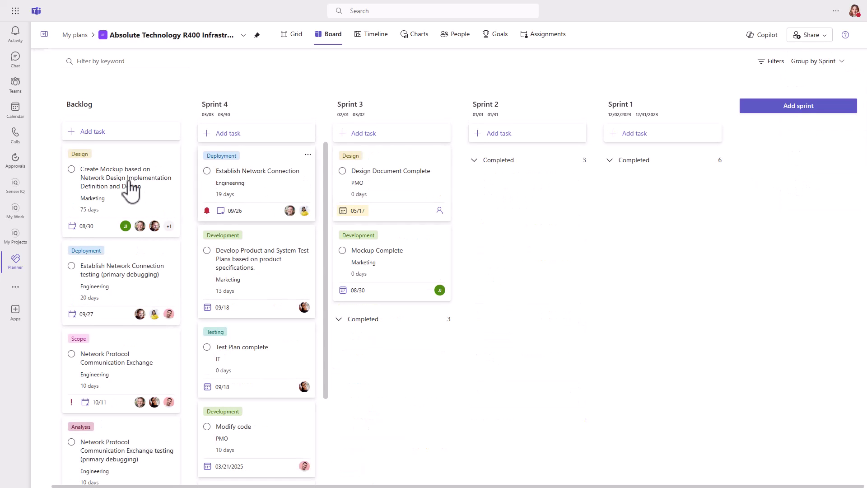
Step: Move the Create Mockup card from Backlog into Sprint 3 and view the R400 plan as a timeline
drag(101, 181, 378, 162)
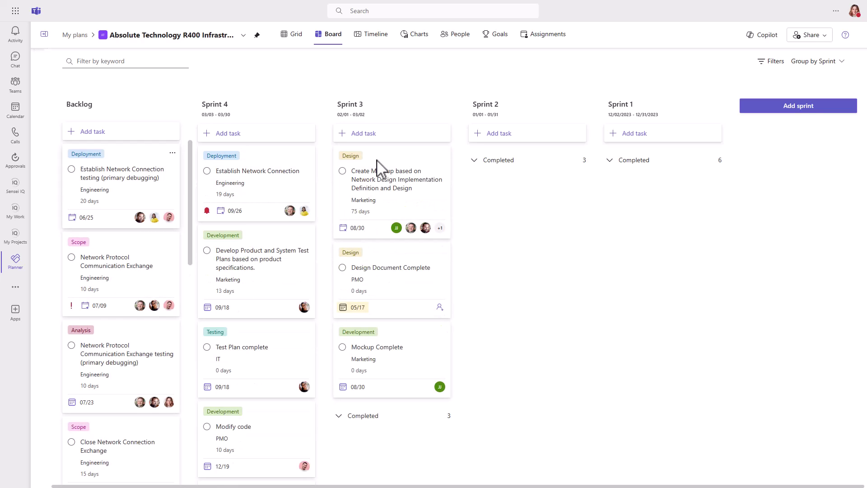
click(370, 34)
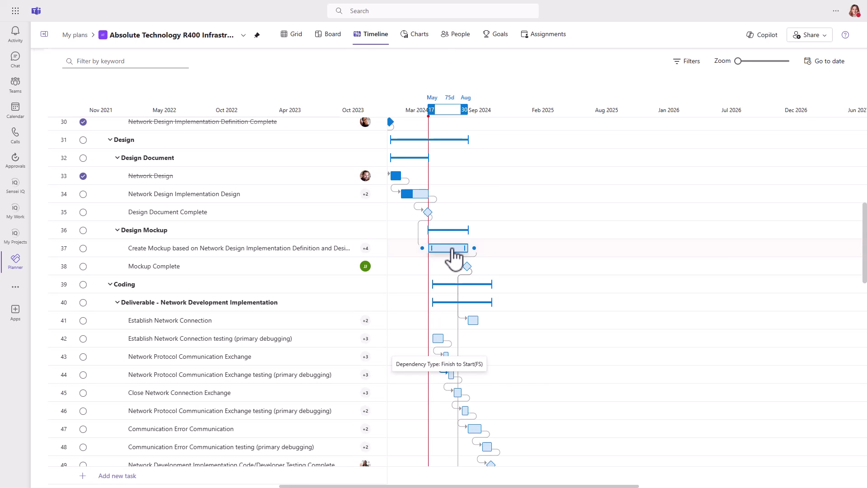
Step: Push the Create Mockup bar later to Nov 2024–Aug 2025 and turn on Show Critical Path
drag(453, 250, 595, 250)
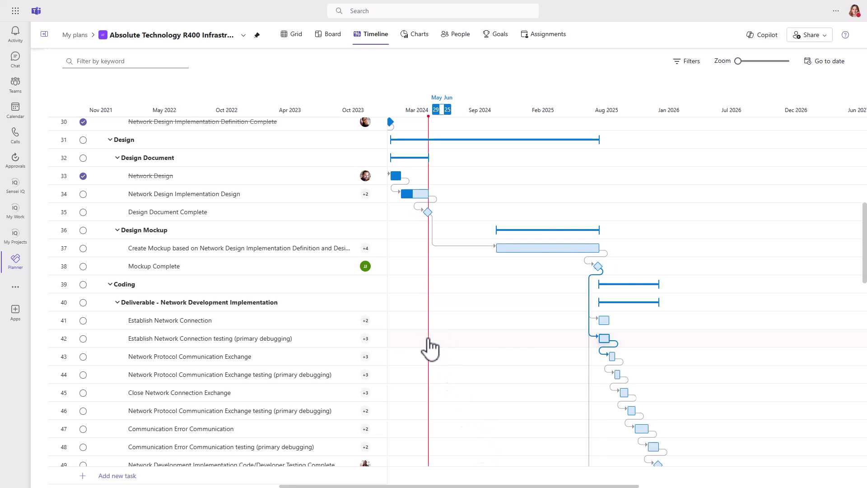
click(679, 61)
click(678, 93)
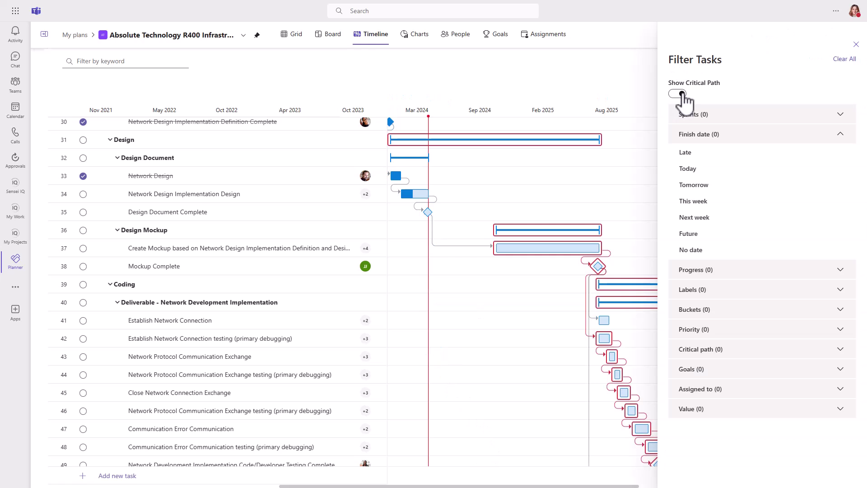
click(856, 44)
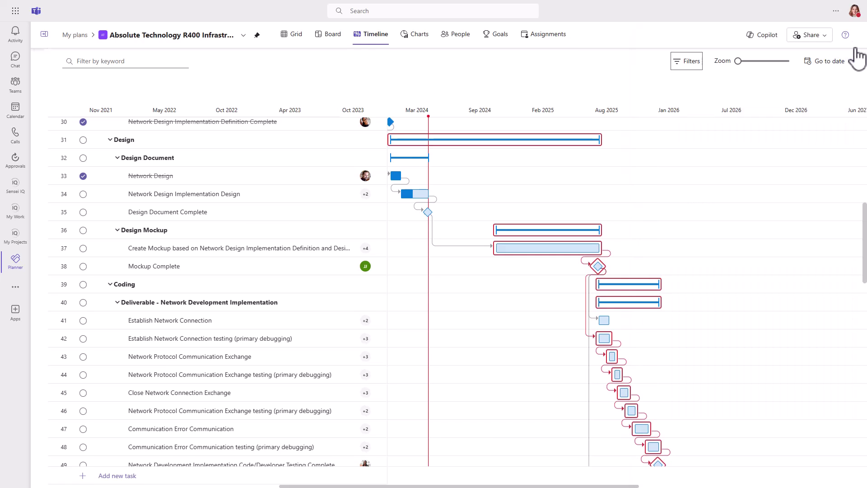
Step: Show the People chart in hours with Compact mode off and completed tasks hidden, then view Goals
click(414, 47)
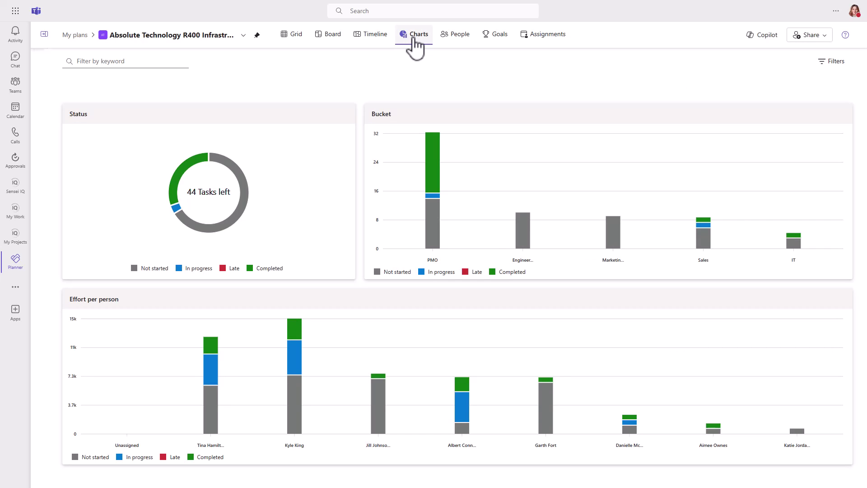
click(468, 46)
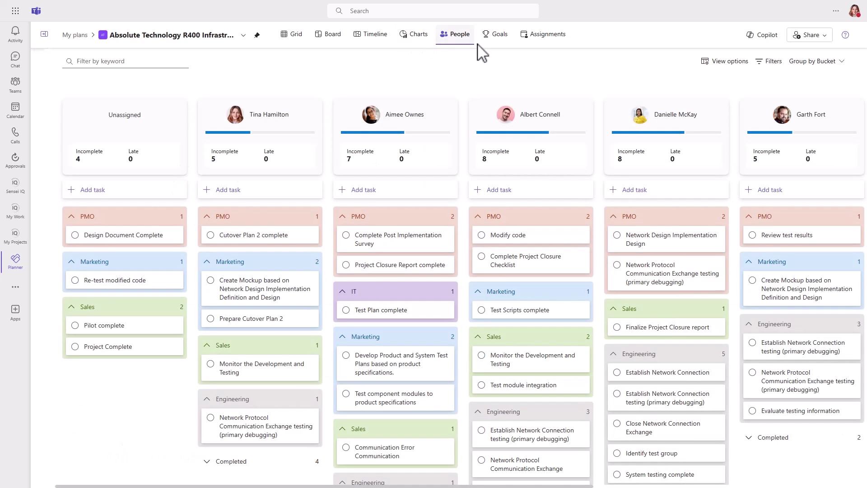
click(721, 67)
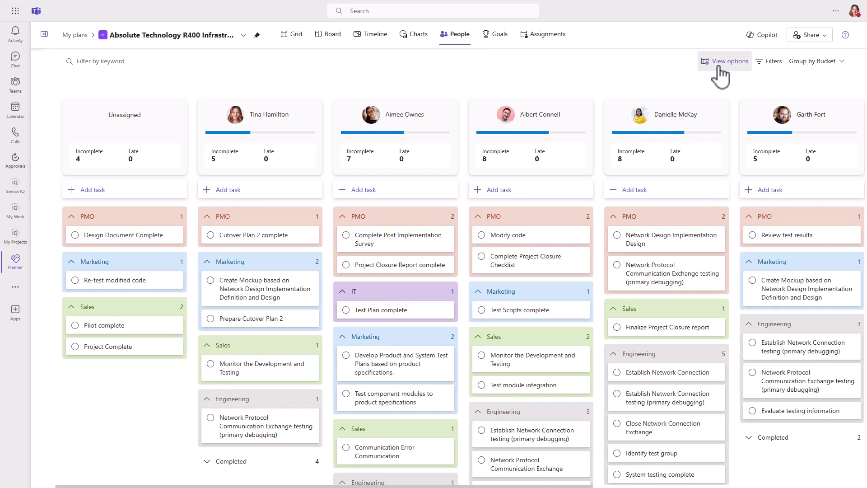
click(650, 98)
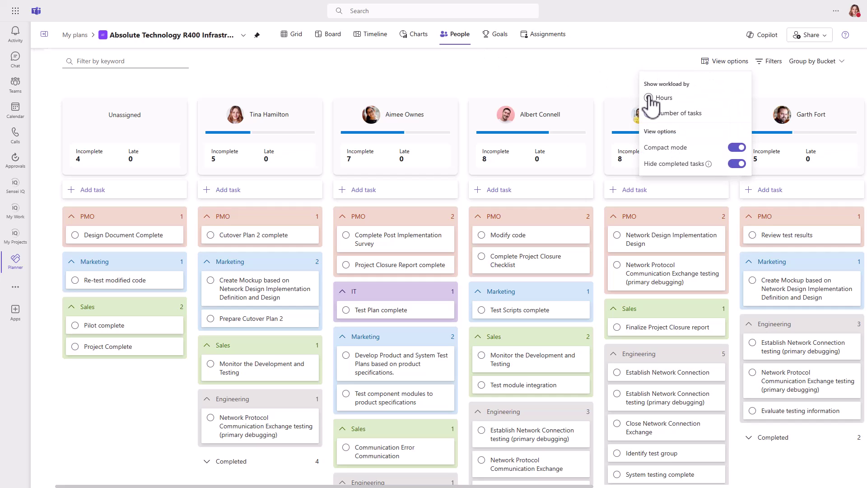
click(736, 148)
click(736, 164)
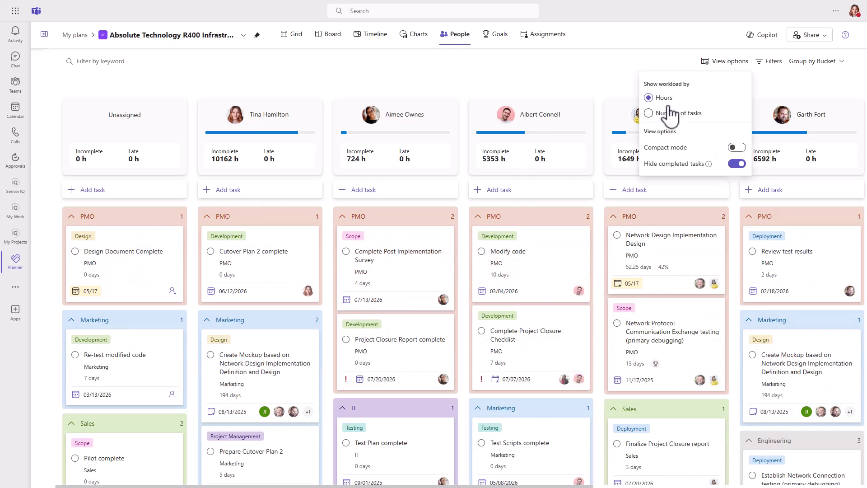
click(582, 60)
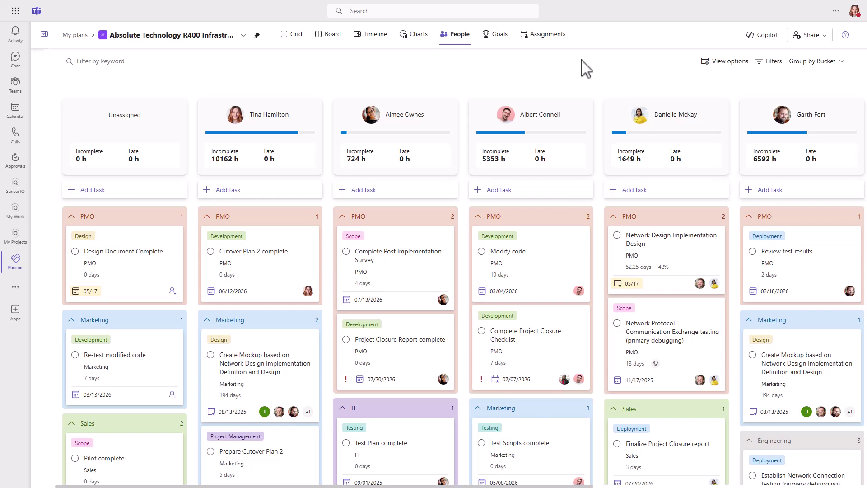
click(499, 39)
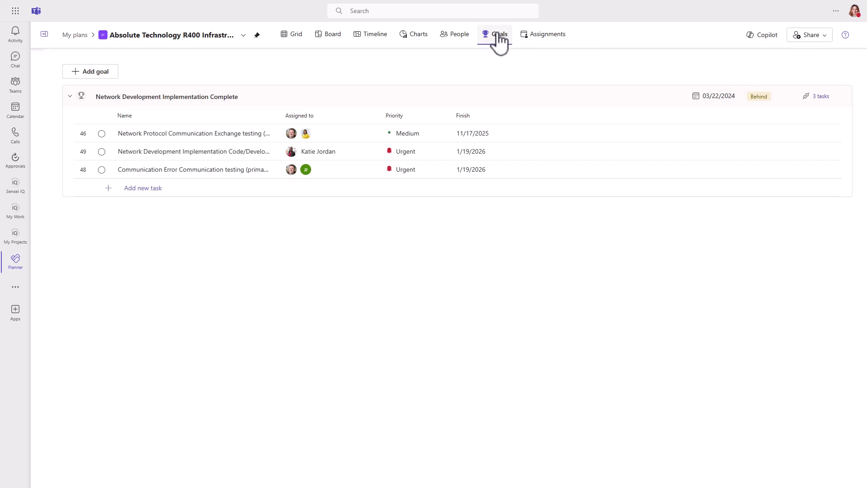
Step: Check the Assignments view's Group by Resource and Daily options, then return to the bucket Board
click(546, 41)
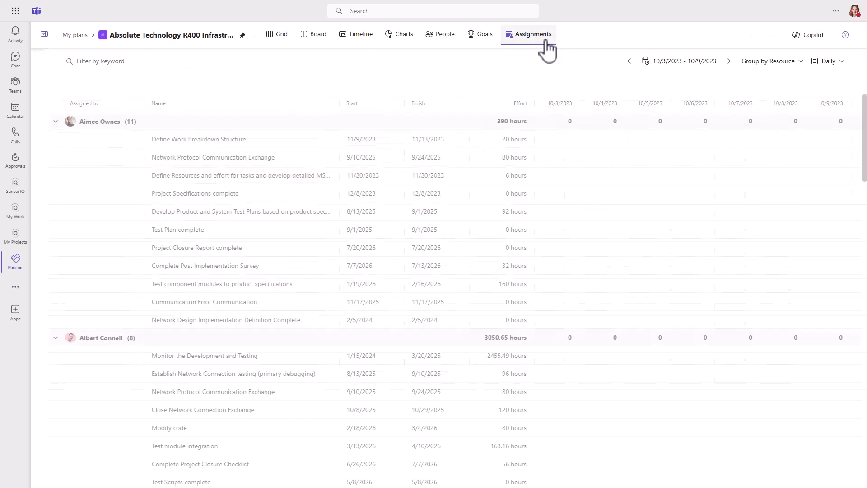
click(794, 62)
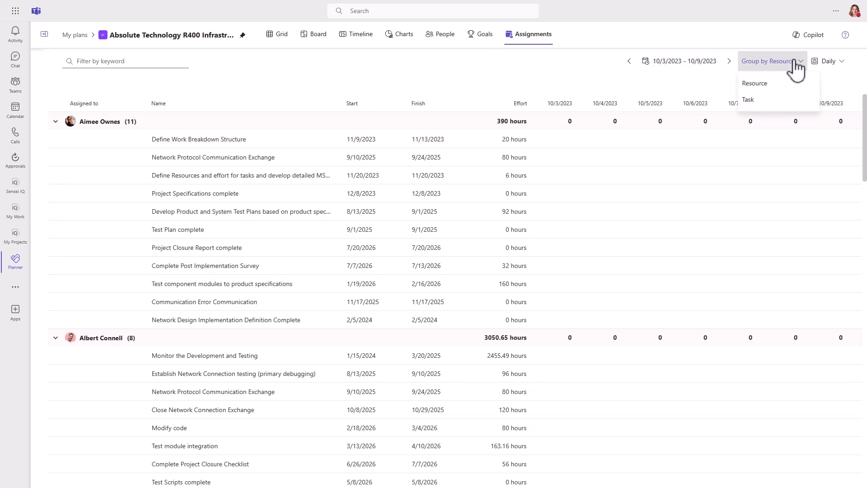
click(826, 63)
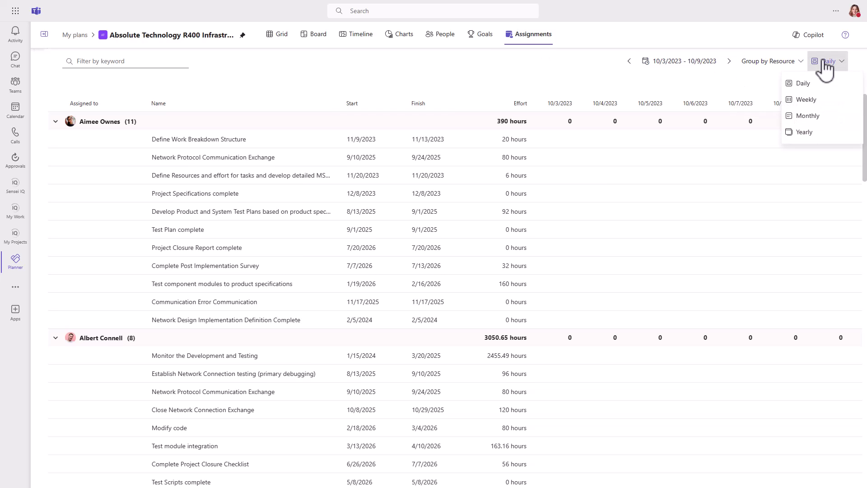
click(319, 36)
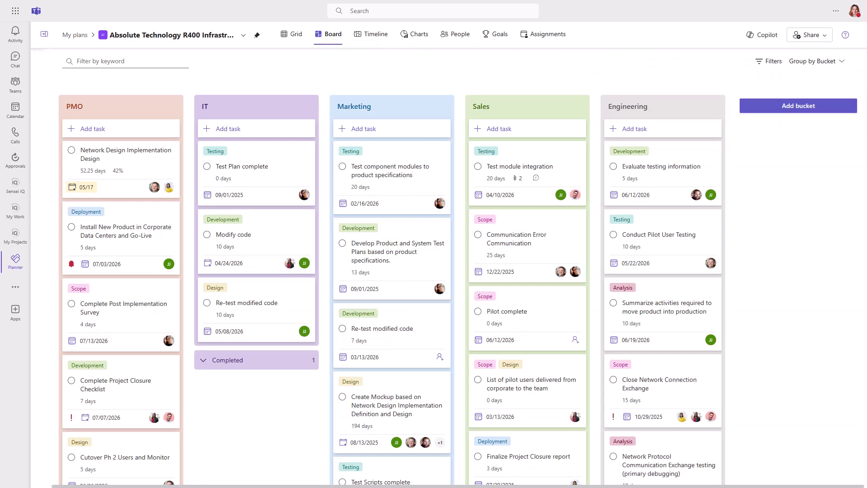
Step: Ask Copilot when the next project status meeting is and view its referenced Project Status updates meeting
click(763, 36)
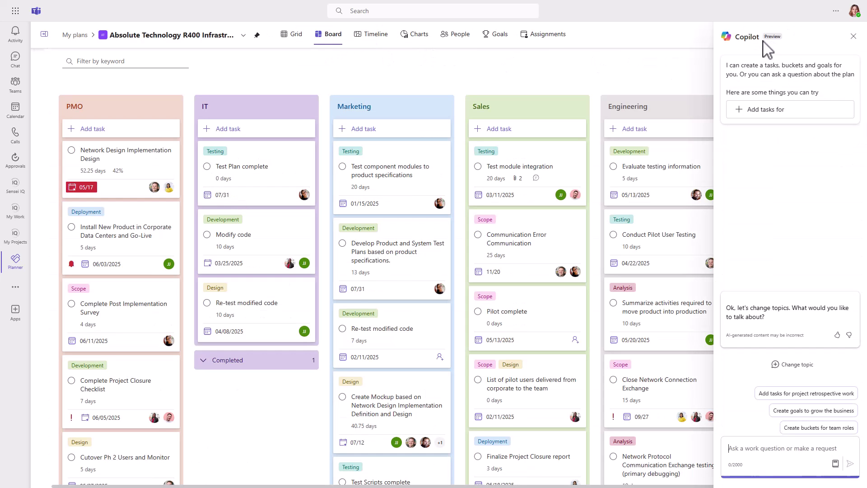
click(767, 451)
text(Wh)
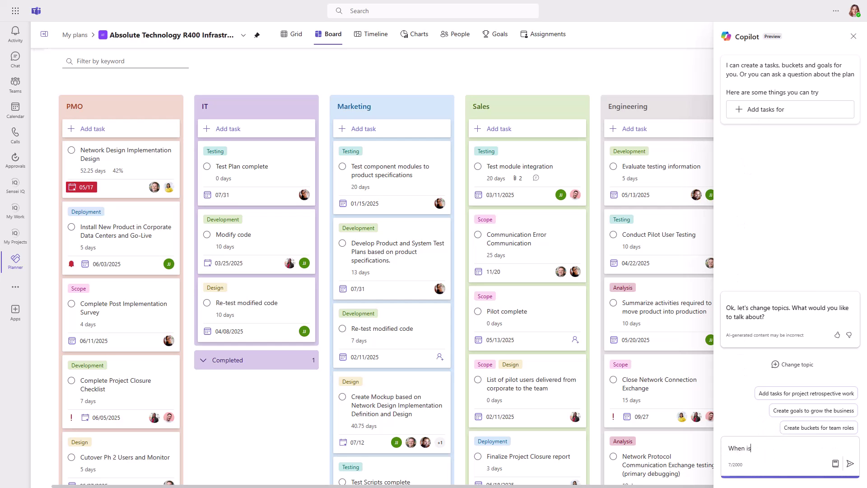
text(en is my next project status meeting?)
key(Return)
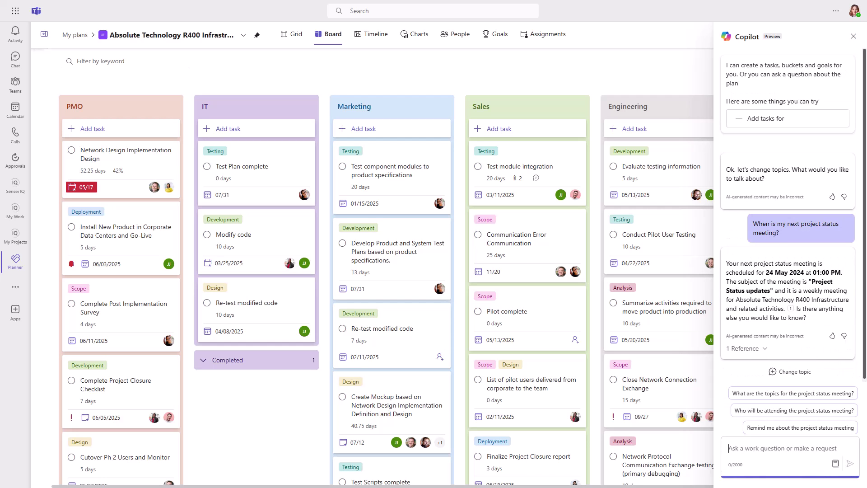
click(745, 349)
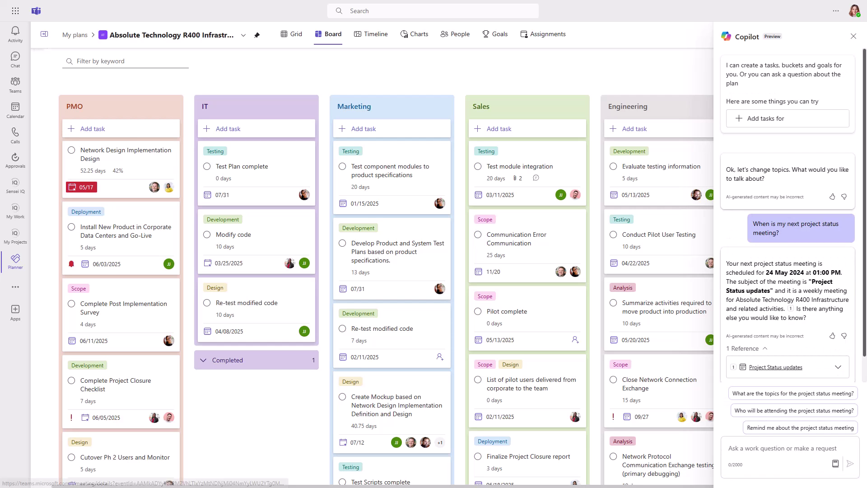
click(785, 368)
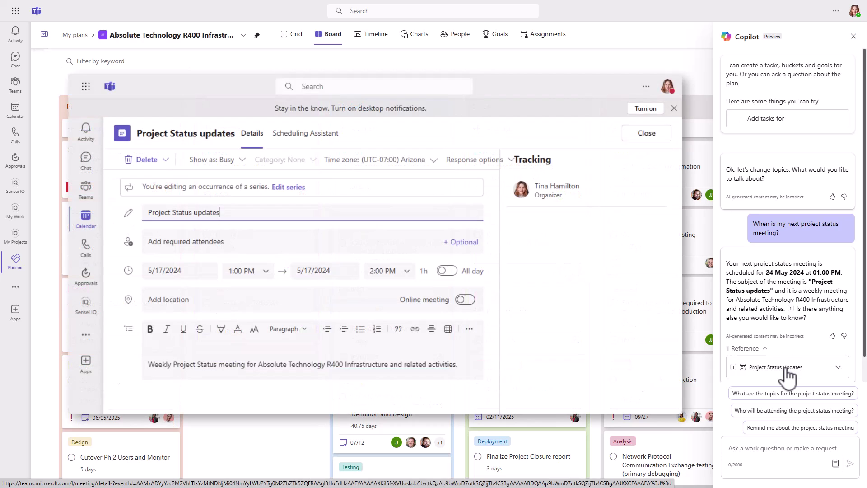
key(Escape)
Step: Have Copilot create a goal to cut latency 50% in 6 months, linking tasks 41, 42 and 44
click(770, 450)
text(Create a goal to reduce )
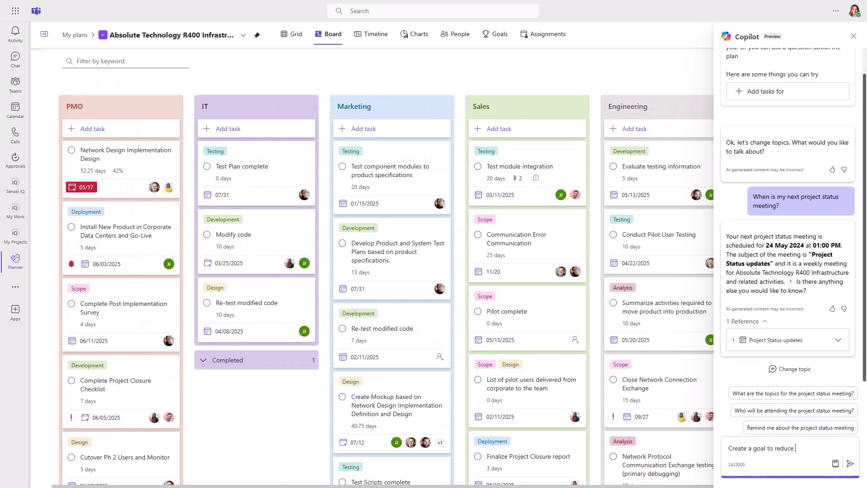
text(latency by 50% in 6 months and connect tasks 41, 42)
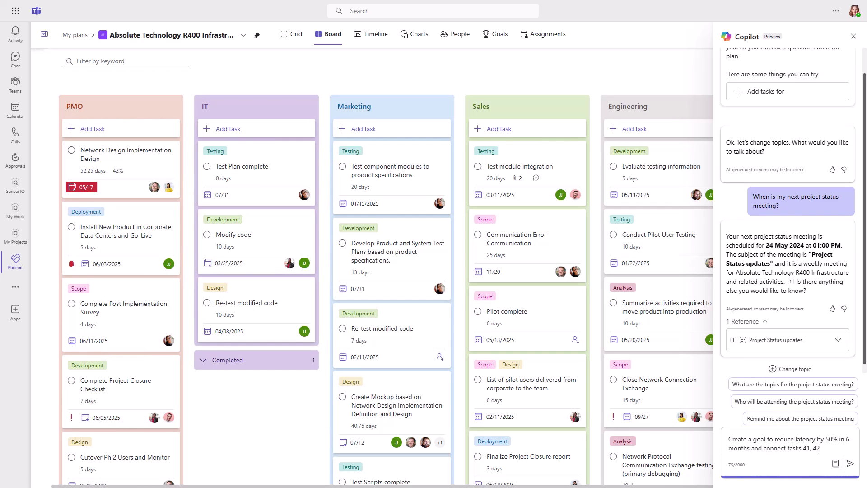
text( and 44 to it.)
key(Return)
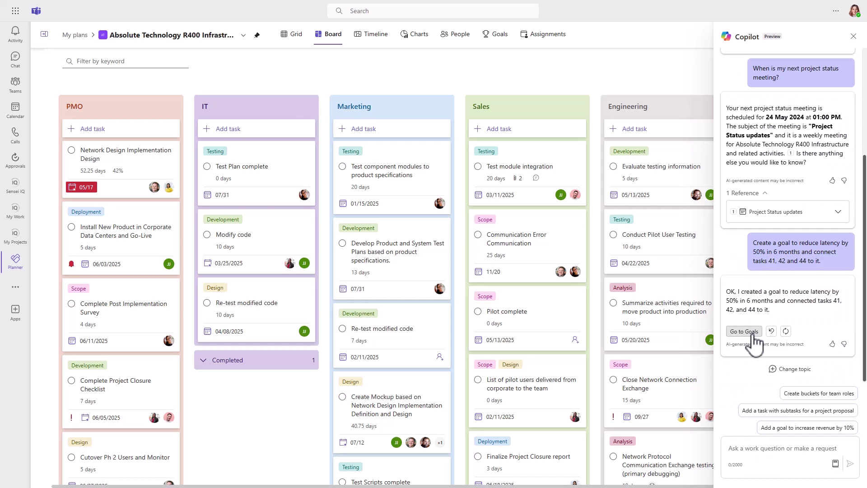
click(744, 331)
click(854, 36)
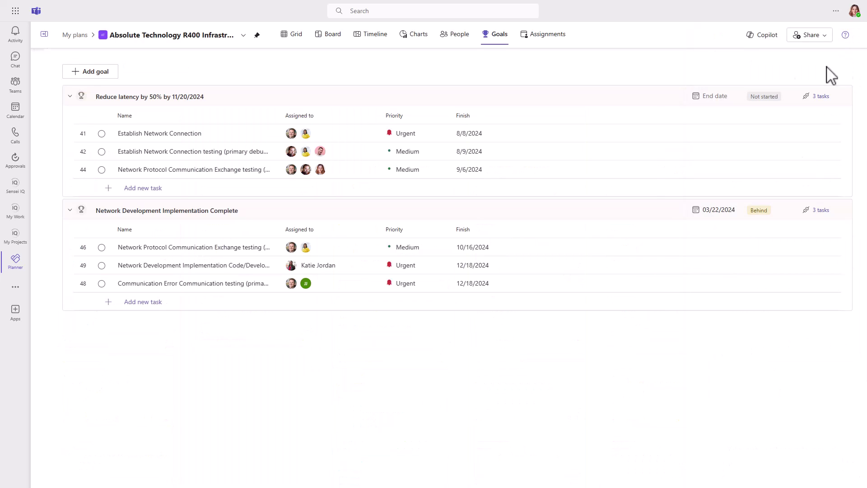
click(296, 41)
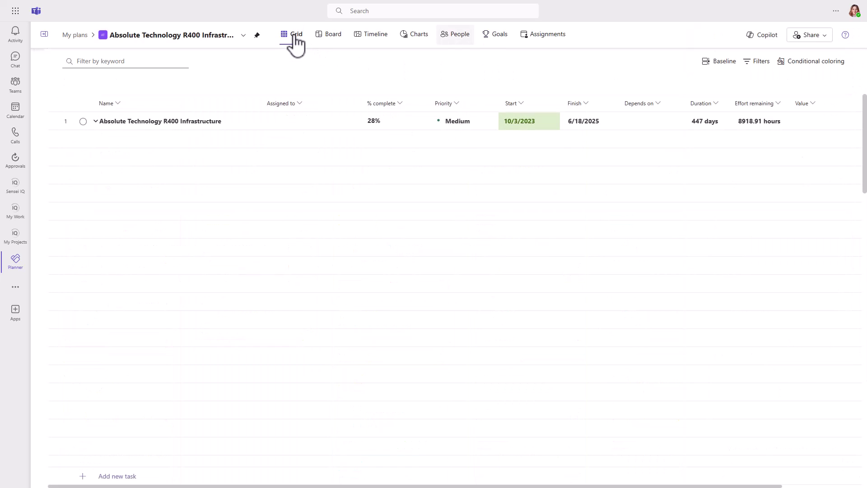
Step: Create Baseline 1 for the R400 plan with the note 'Initial baseline'
click(718, 62)
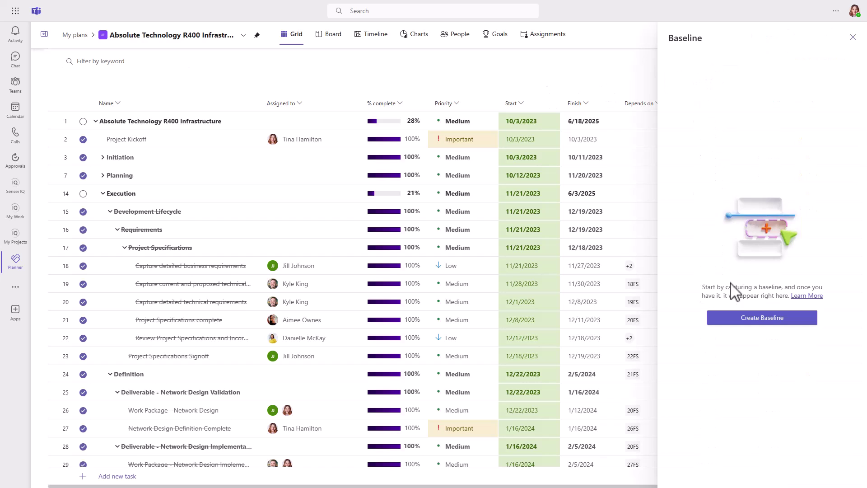
click(746, 321)
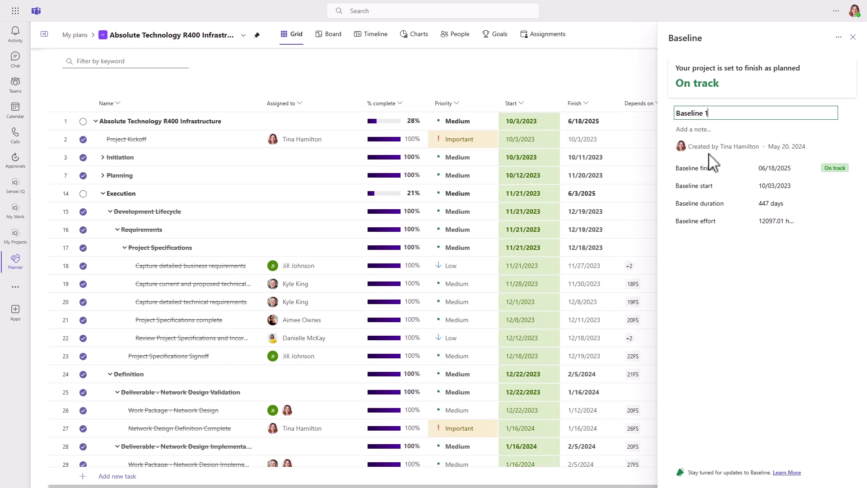
click(701, 132)
text(Initial basel)
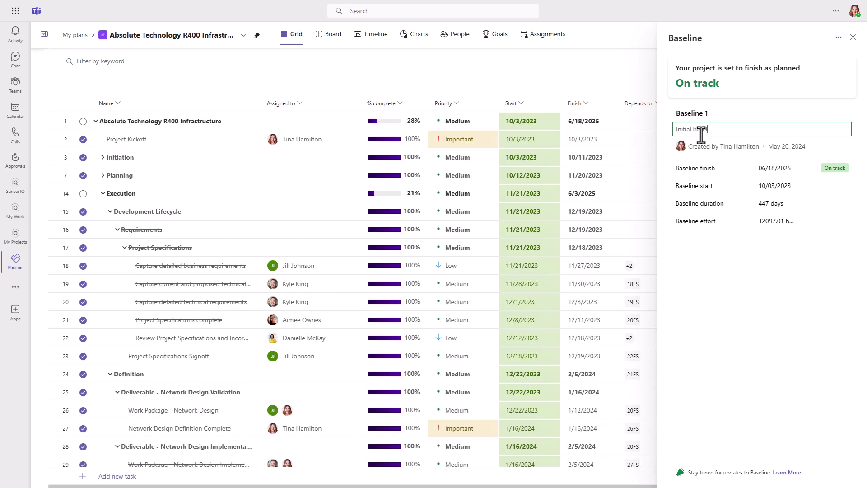
text(ine)
click(719, 274)
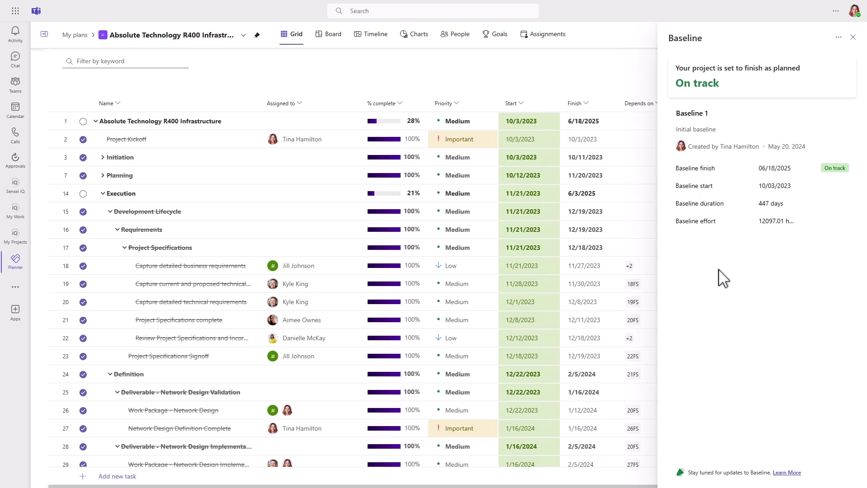
click(853, 37)
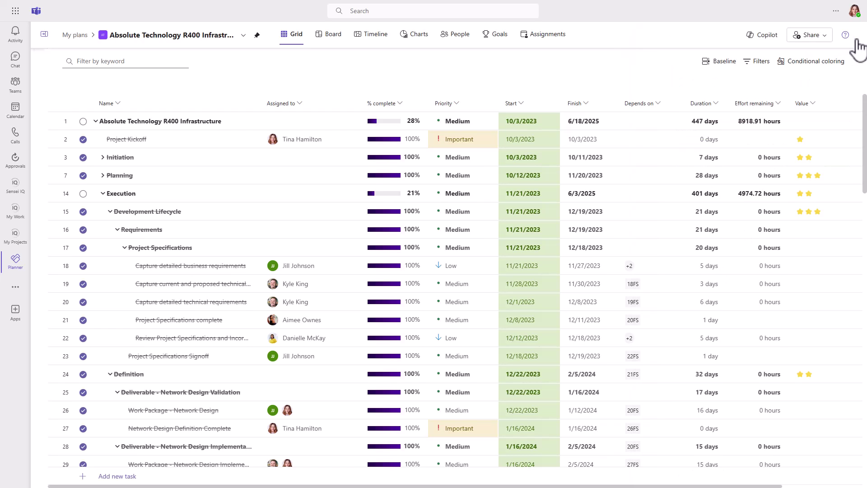
click(761, 62)
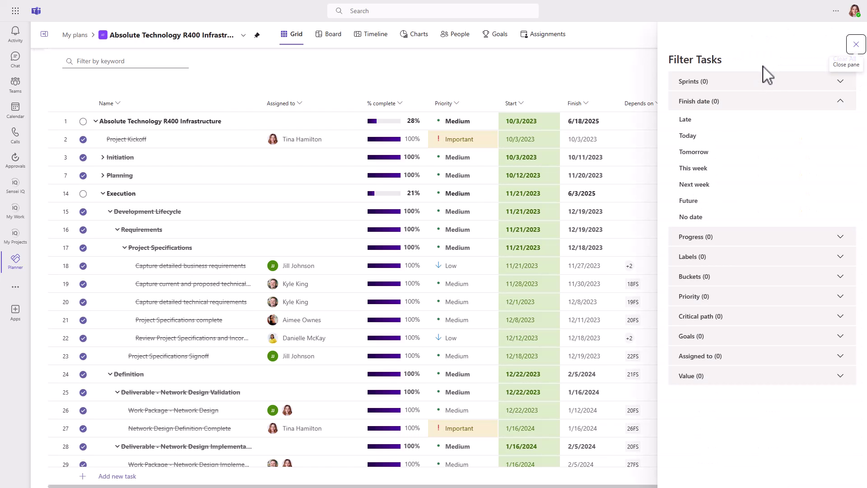
click(842, 81)
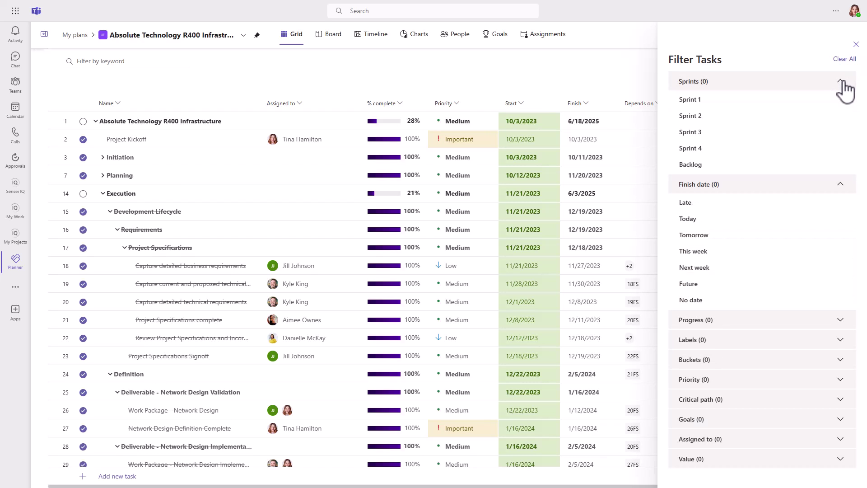
click(843, 82)
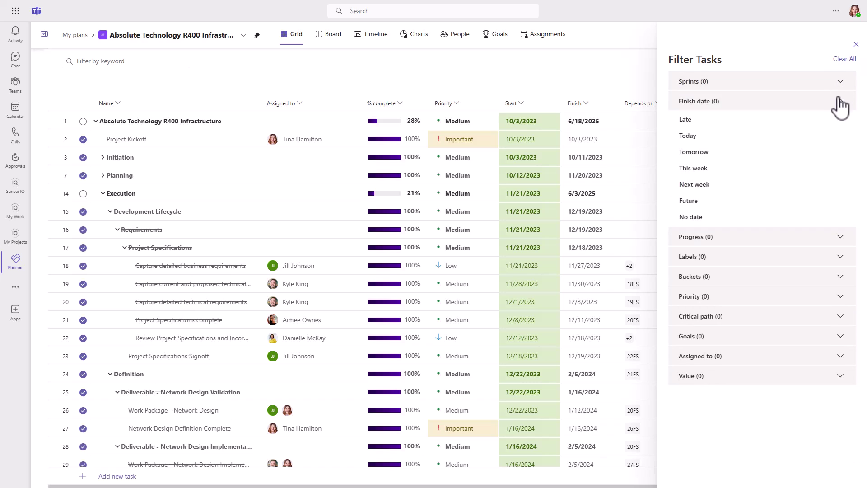
click(842, 108)
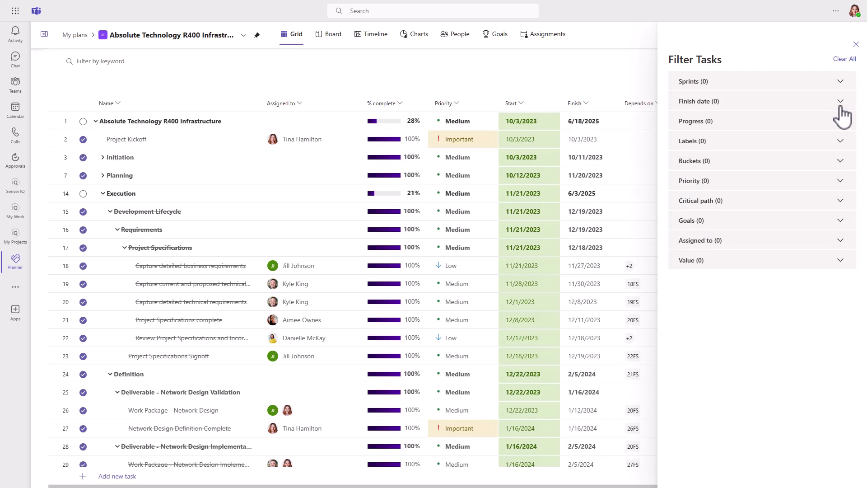
click(843, 127)
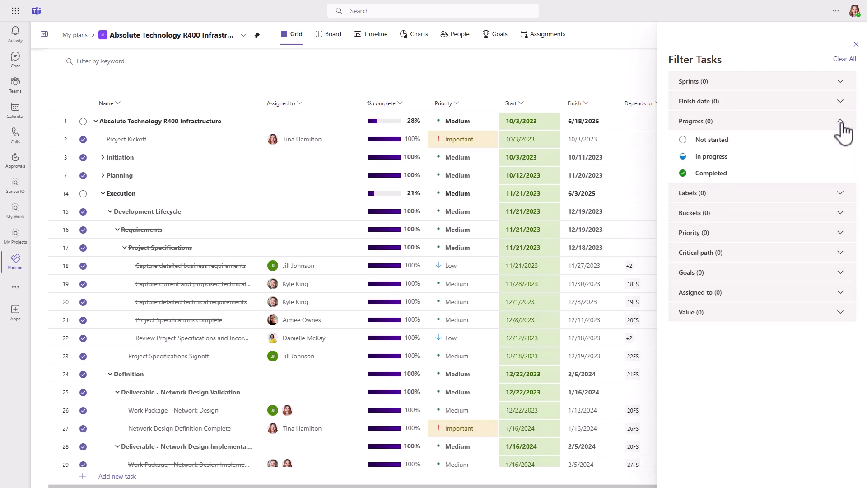
click(842, 124)
click(842, 142)
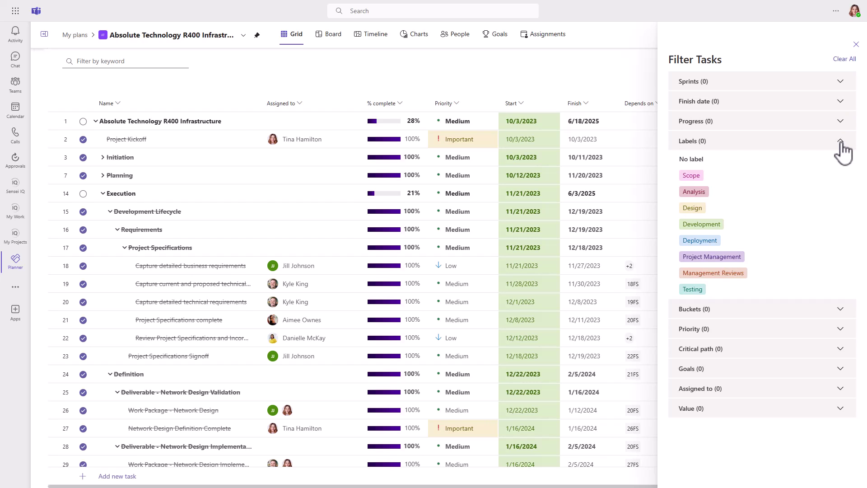
click(842, 144)
click(842, 163)
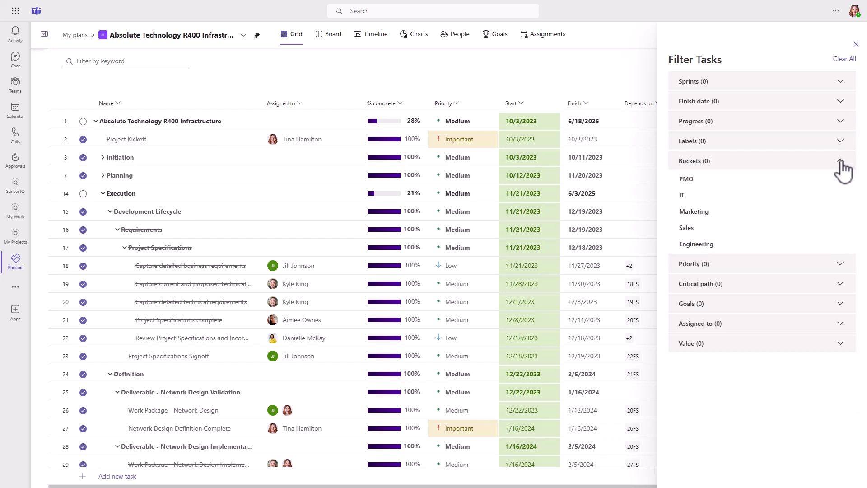
click(841, 163)
click(842, 182)
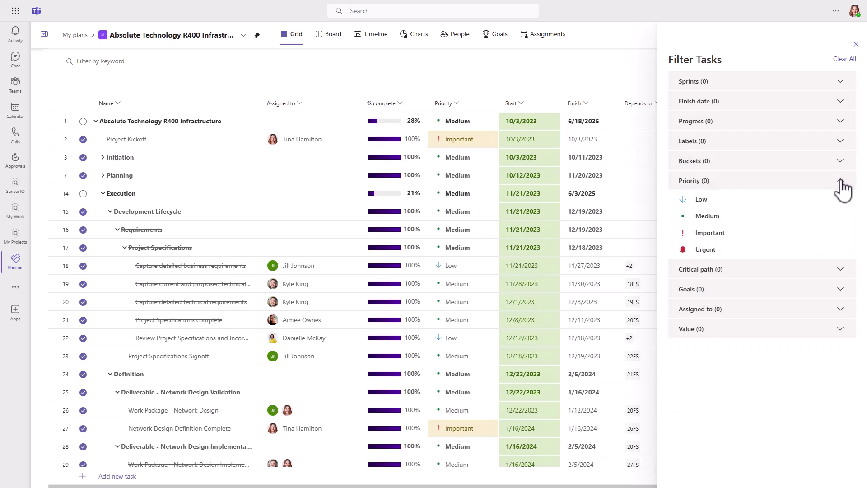
click(842, 183)
click(841, 202)
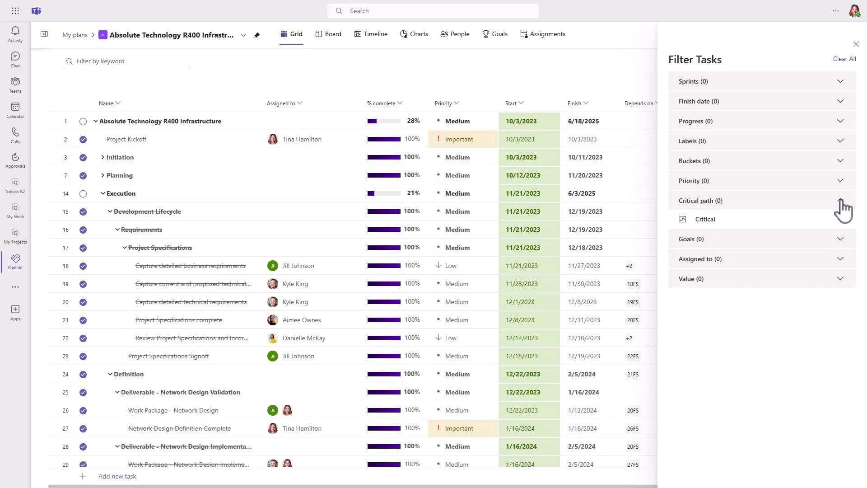
click(841, 202)
click(842, 222)
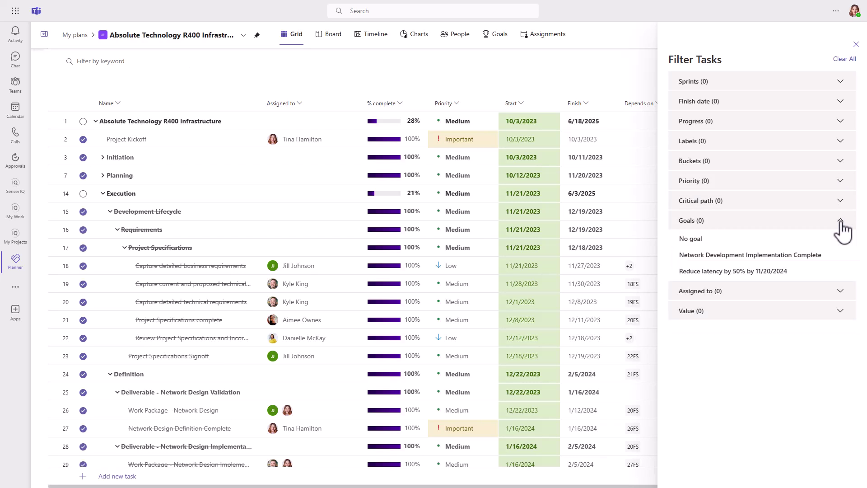
click(841, 221)
click(841, 241)
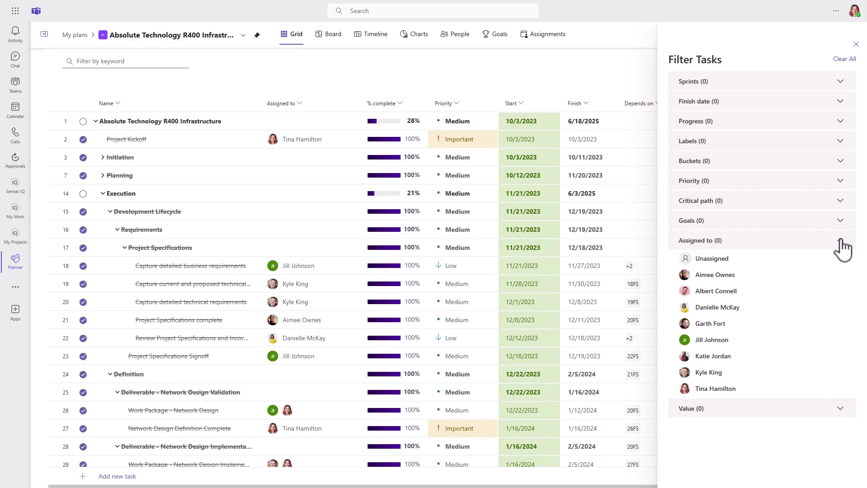
click(841, 241)
click(841, 261)
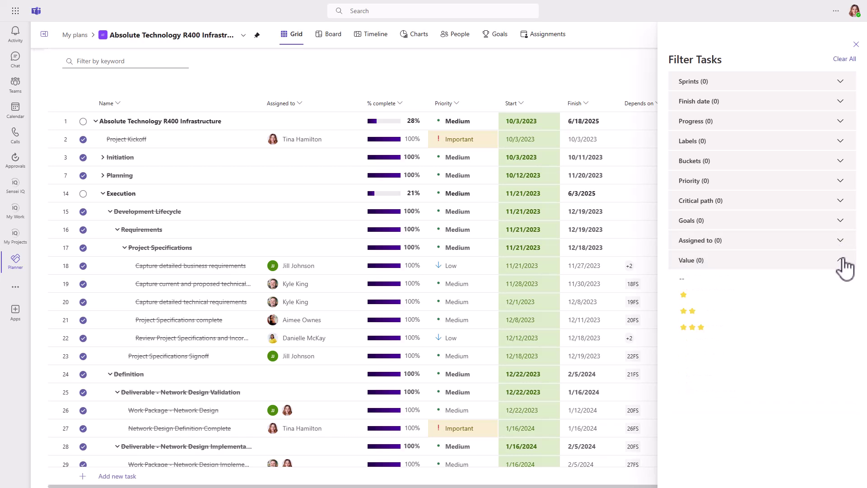
click(842, 262)
click(856, 45)
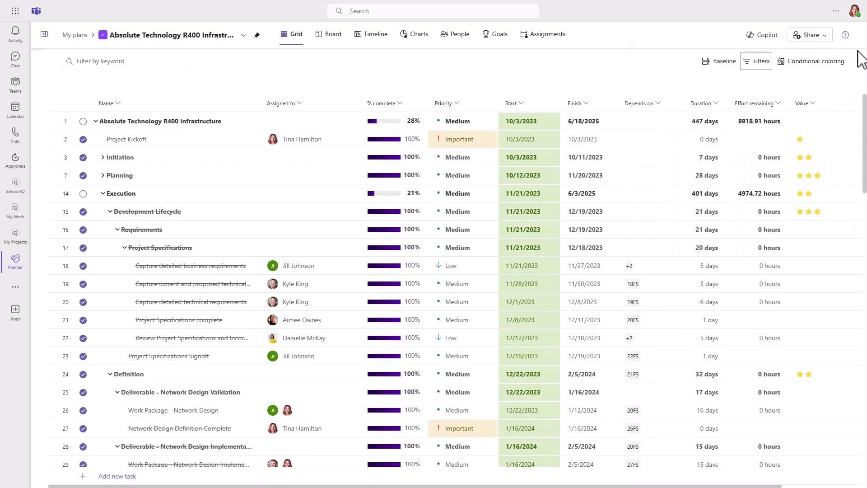
Step: Open the plan's Conditional coloring settings
click(806, 63)
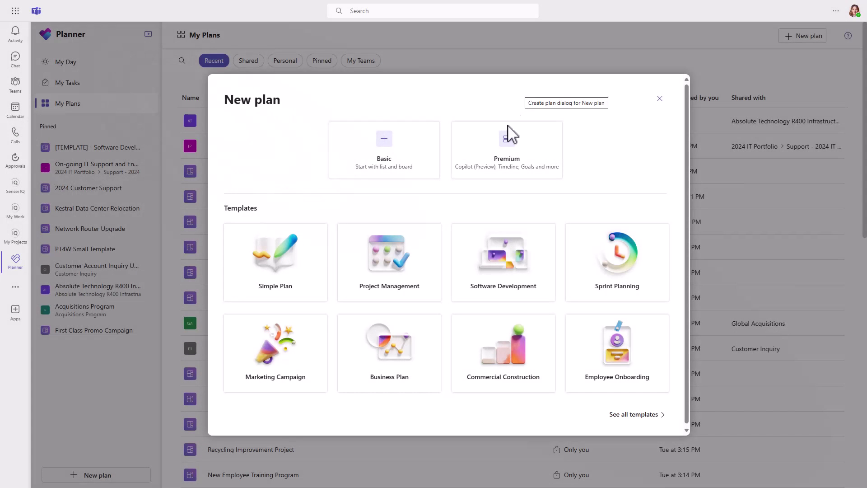
Step: Create a premium plan from scratch named 'Madison Avenue Sidewalk Expansion', pinned to My Plans
click(507, 135)
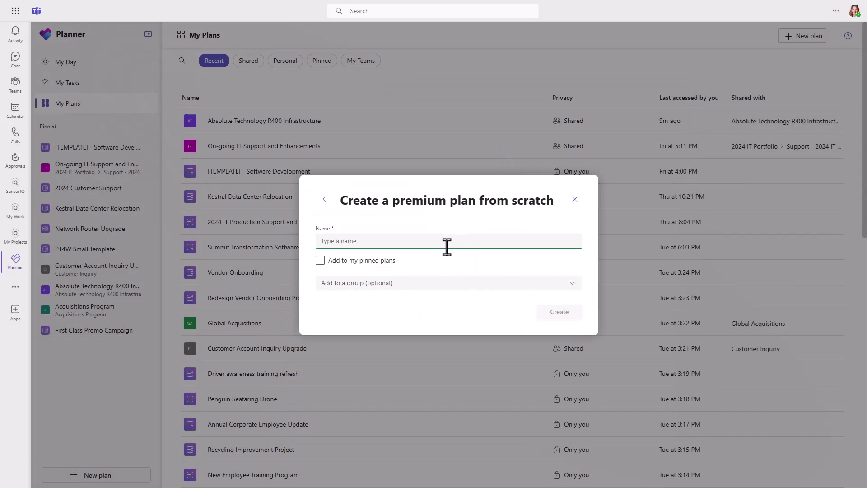
text(Madison Aven)
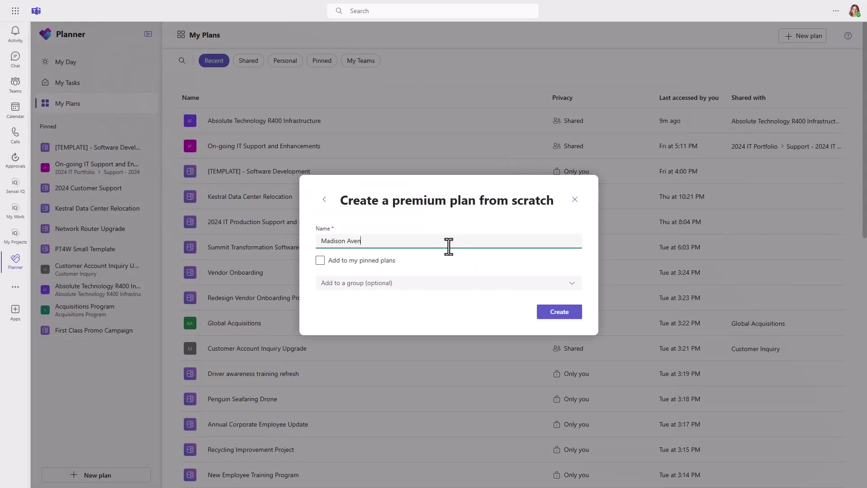
text(ue Sidewalk Expansion)
click(319, 261)
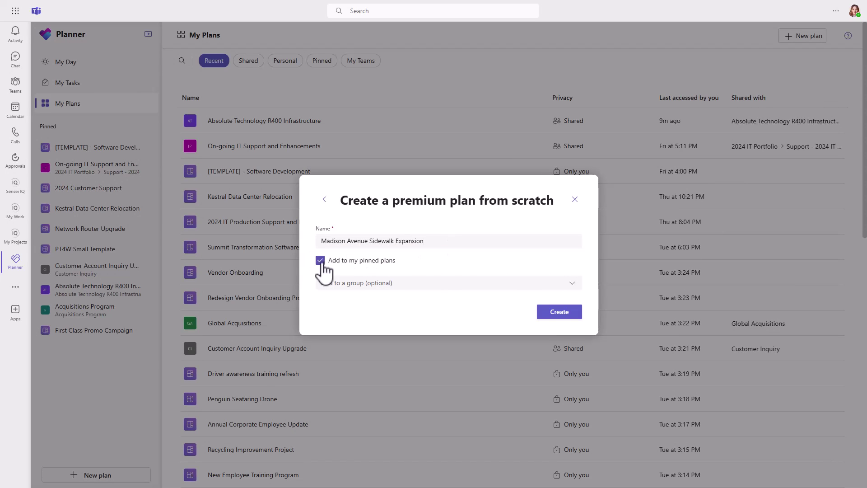
click(559, 313)
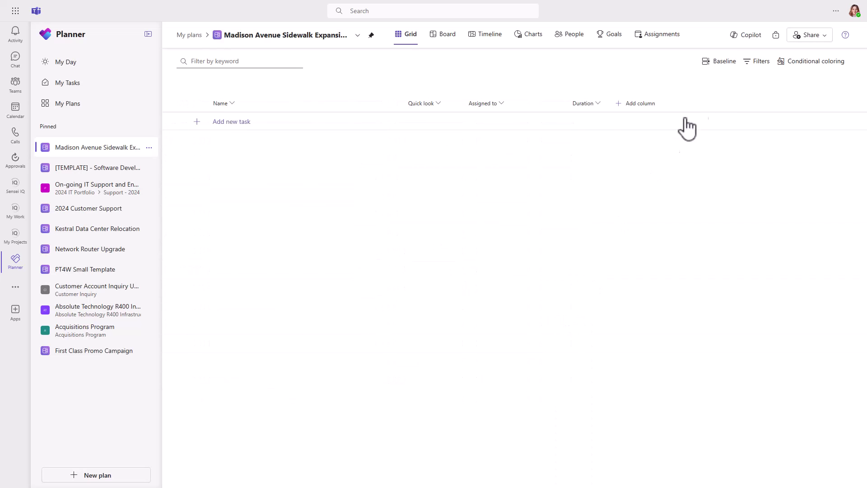
Step: Ask Copilot to 'Add tasks for the construction of a sidewalk along Madison Avenue'
click(746, 36)
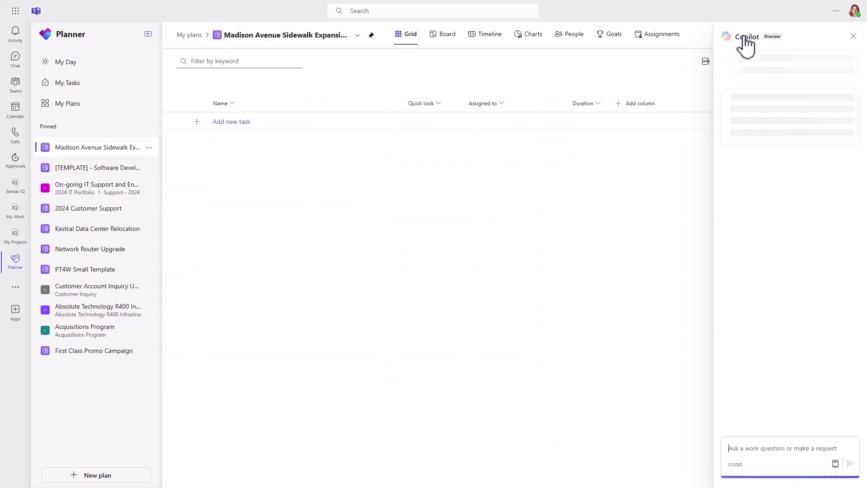
click(751, 452)
text(Add tasks for the construction of a sidewalk al)
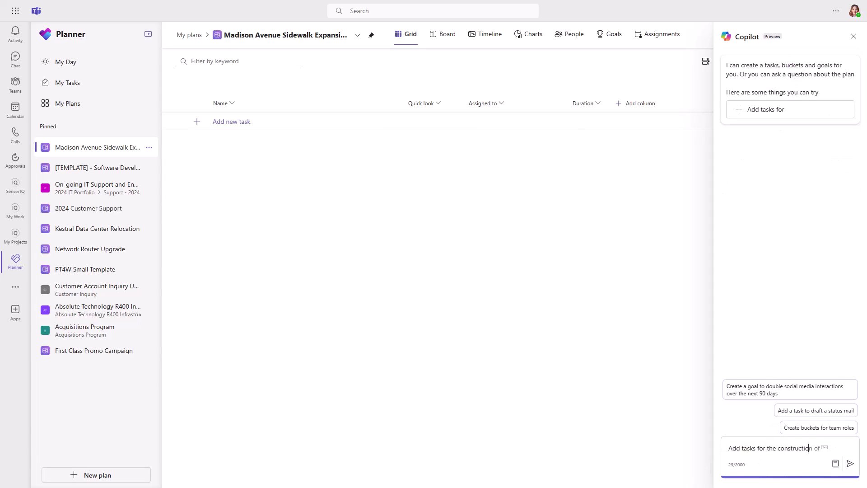
text(ong Madison Avenue)
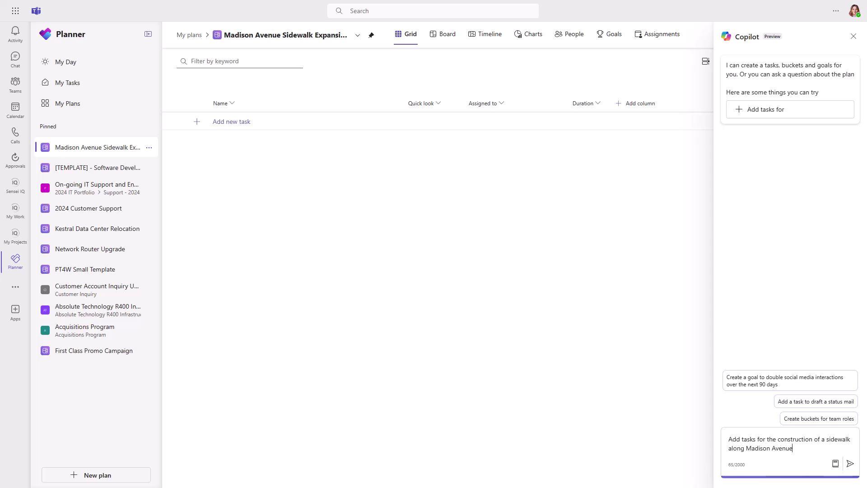
key(Return)
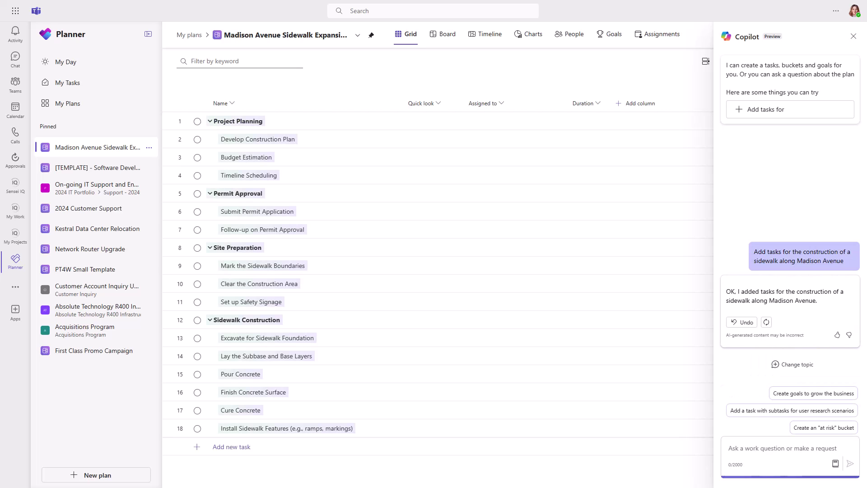
Step: Ask Copilot to 'Add tasks for signage at pedestrian crossings' and review the generated tasks
text(Add tasks for )
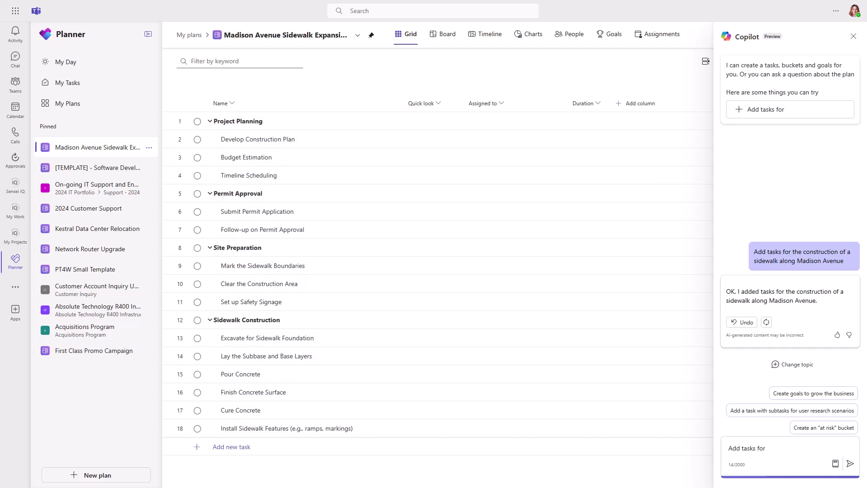
text(signage at pedestrian crossing)
text(s)
key(Return)
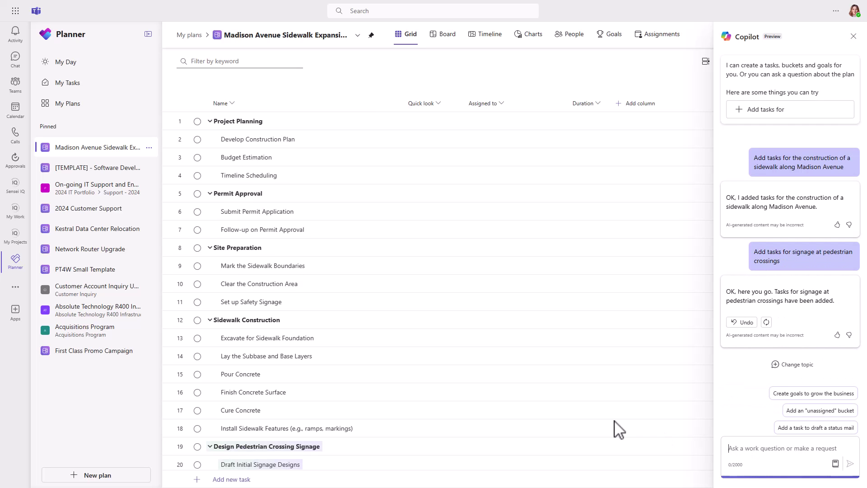
scroll(615, 429, down, 3)
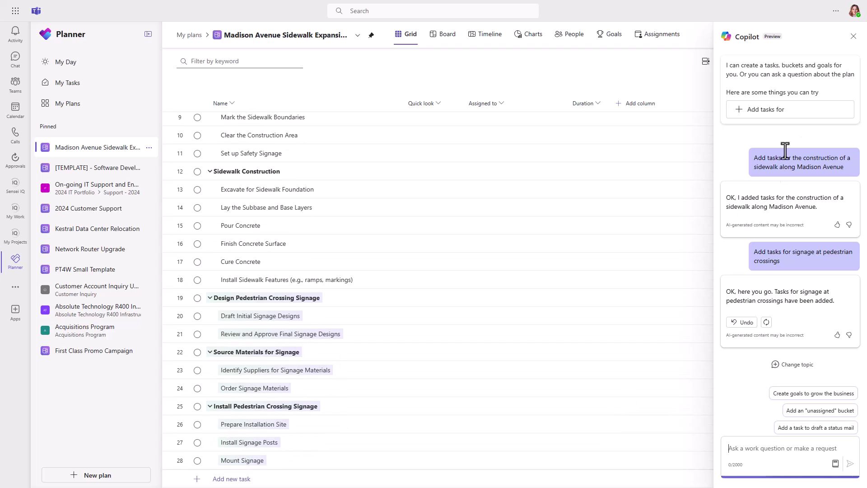
Step: Close Copilot and start sharing the plan, entering a member's name for a new group
click(853, 36)
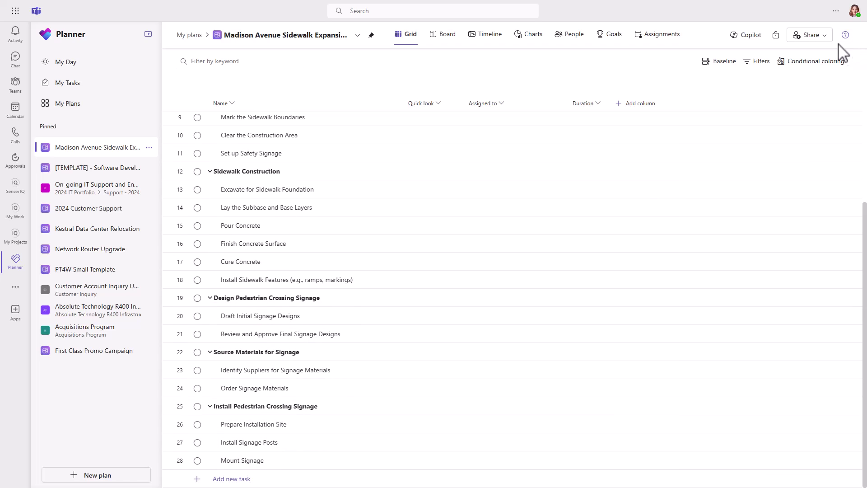
click(823, 40)
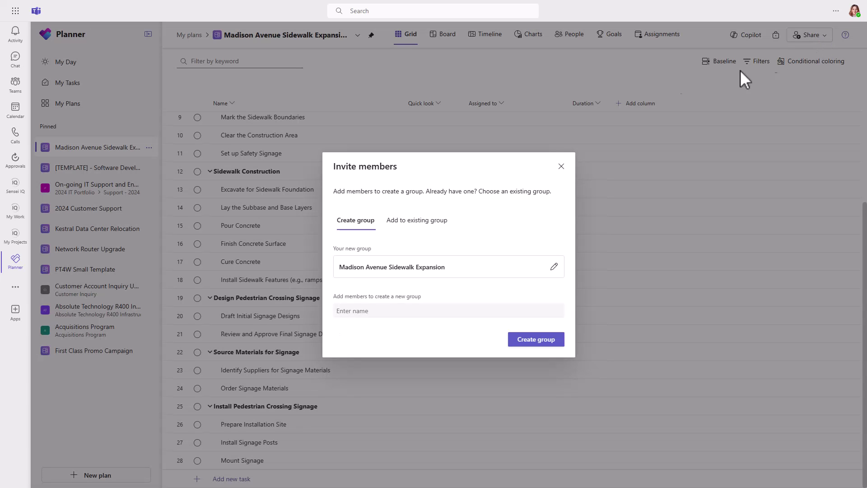
click(347, 310)
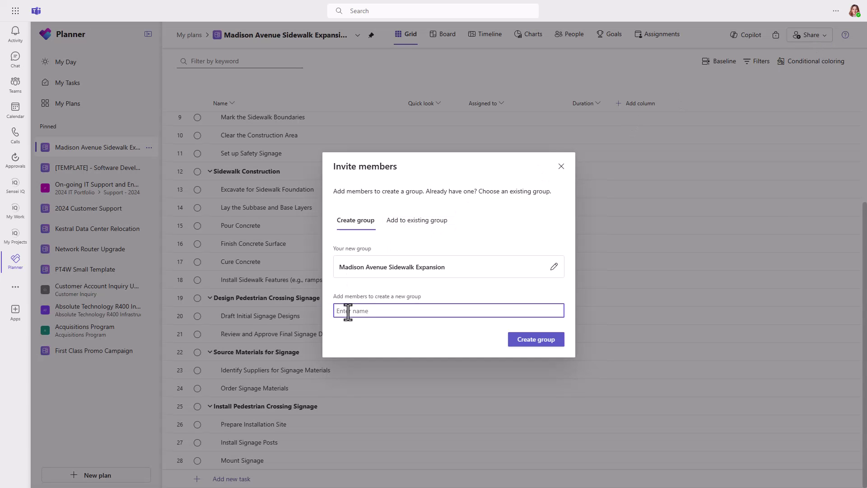
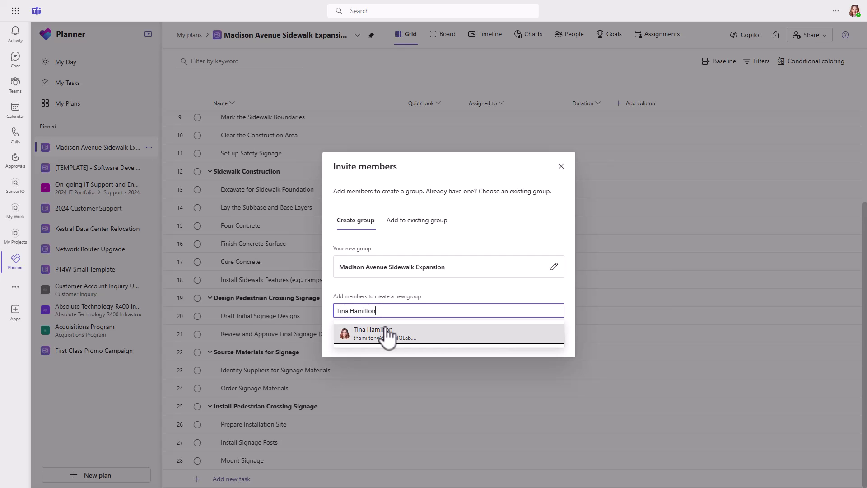
Step: Add the plan to the existing Municipal Transit Authority group instead
click(402, 220)
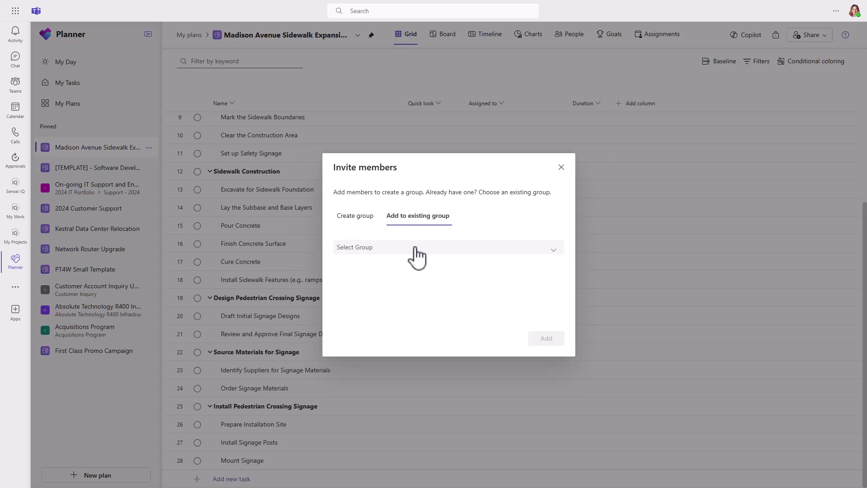
click(415, 249)
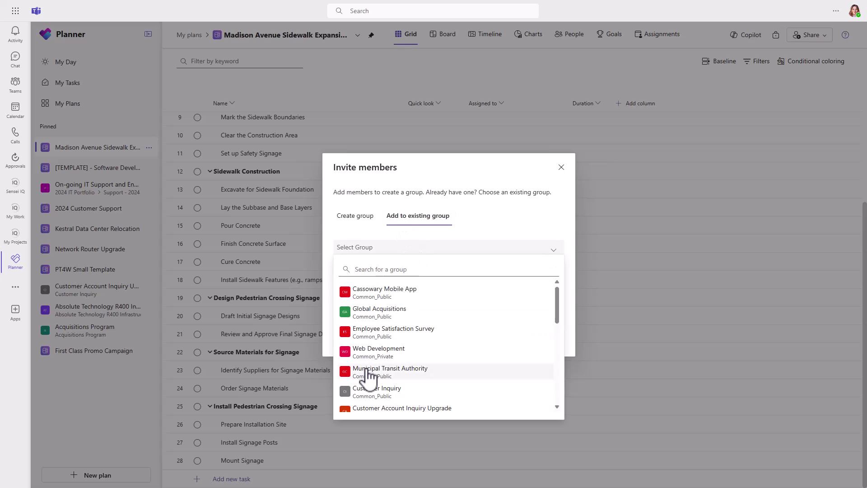
click(368, 371)
click(545, 340)
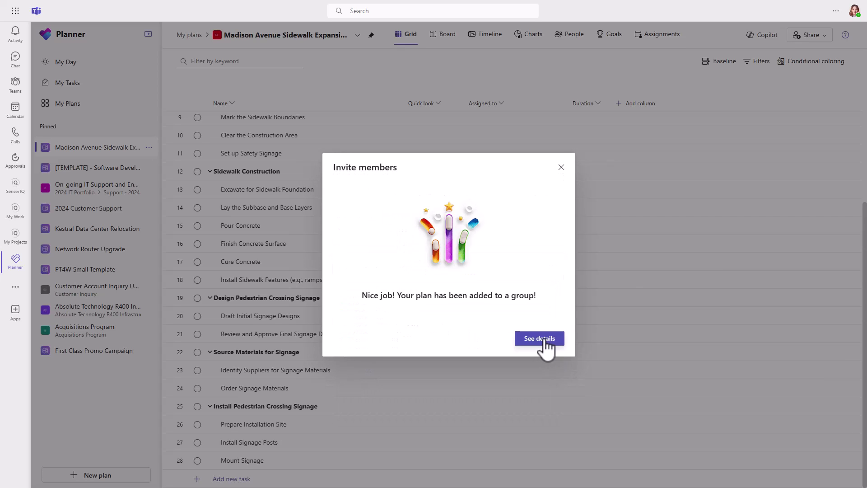
click(544, 339)
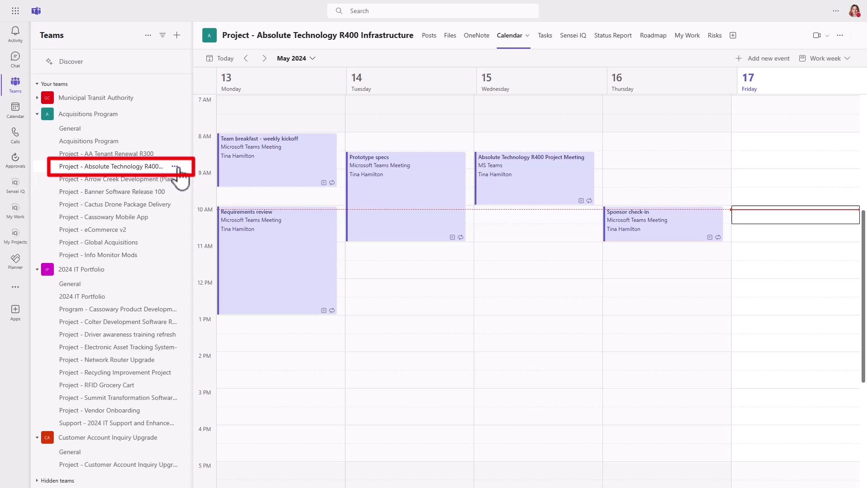
Step: Check the R400 Infrastructure channel's Posts, Files and OneNote tabs, finishing on its Tasks board
click(181, 167)
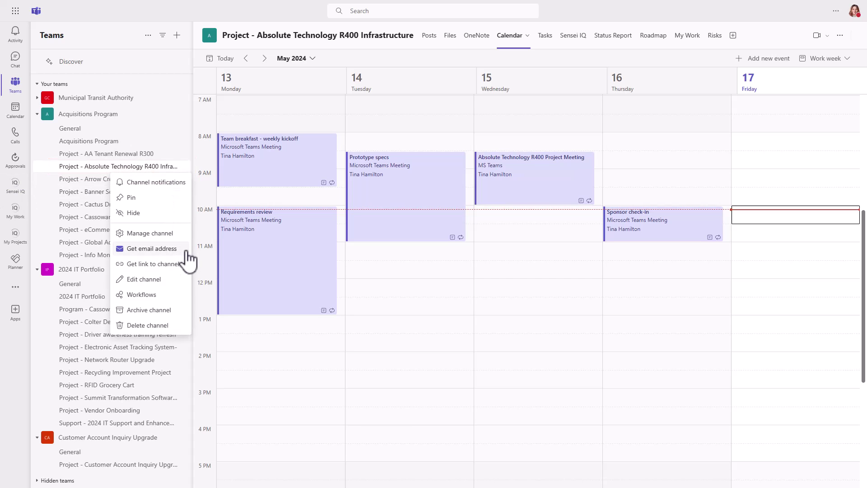
key(Escape)
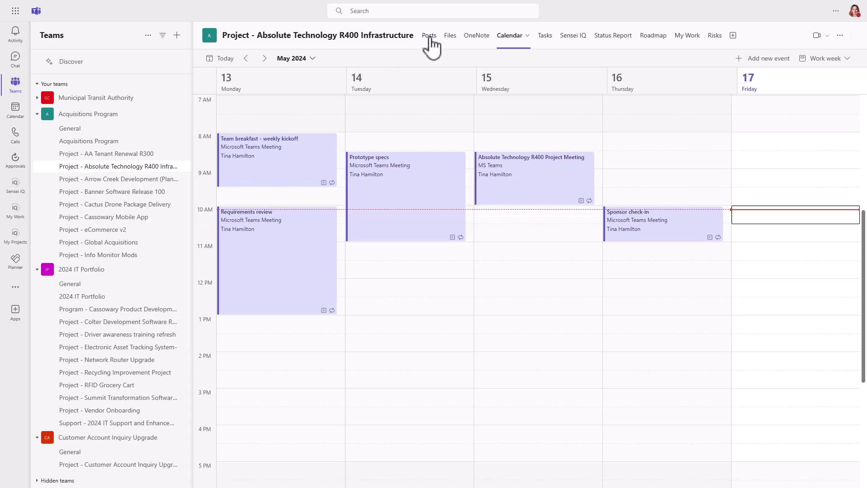
click(429, 36)
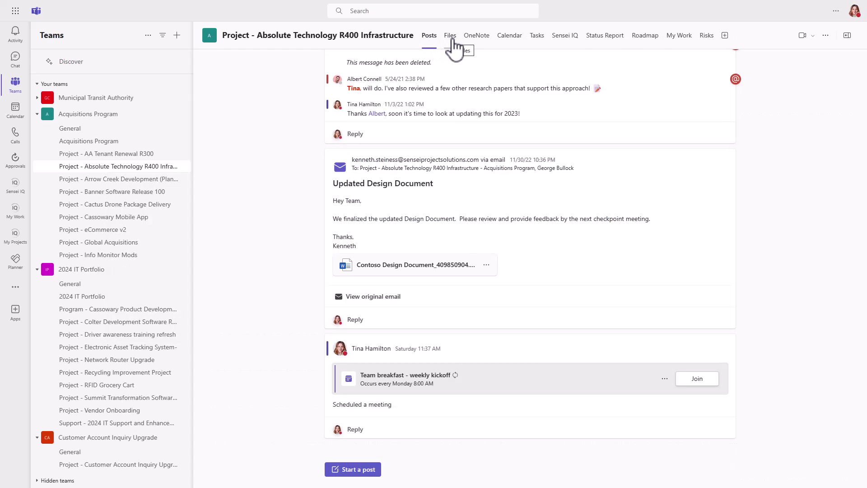
click(450, 38)
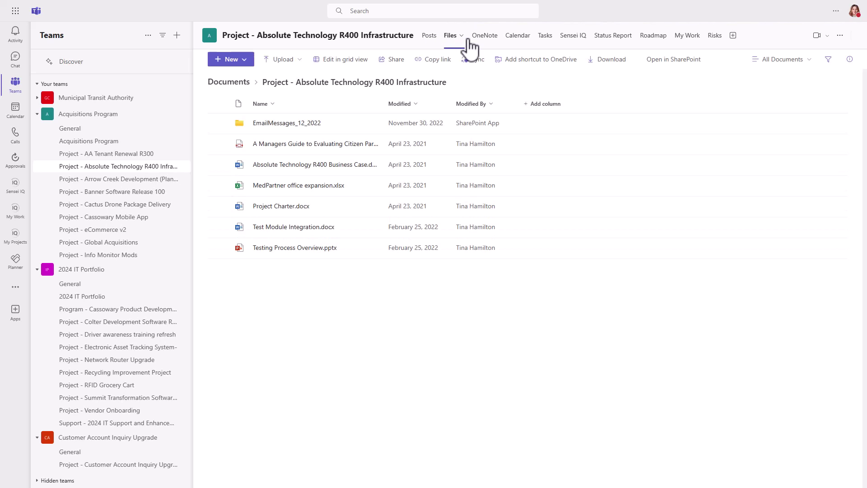
click(485, 42)
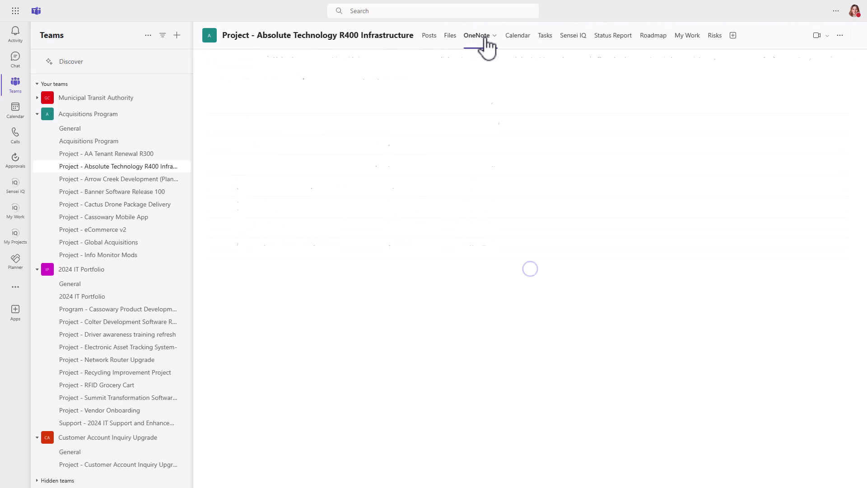
click(546, 41)
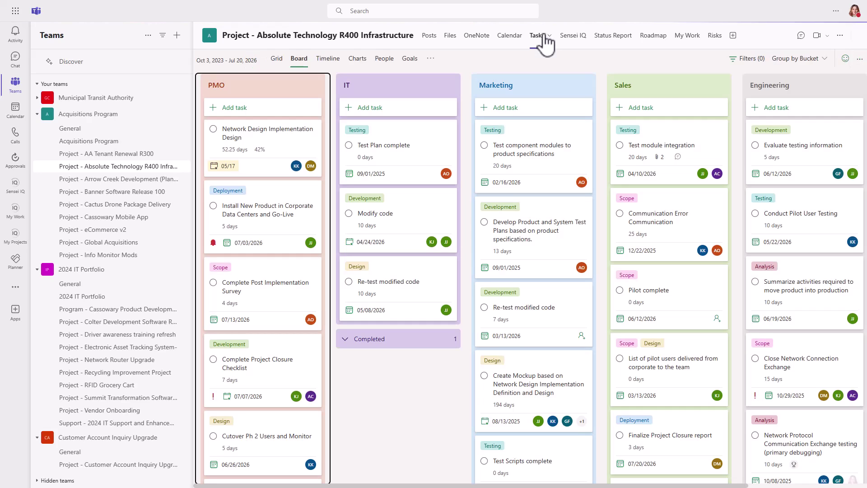